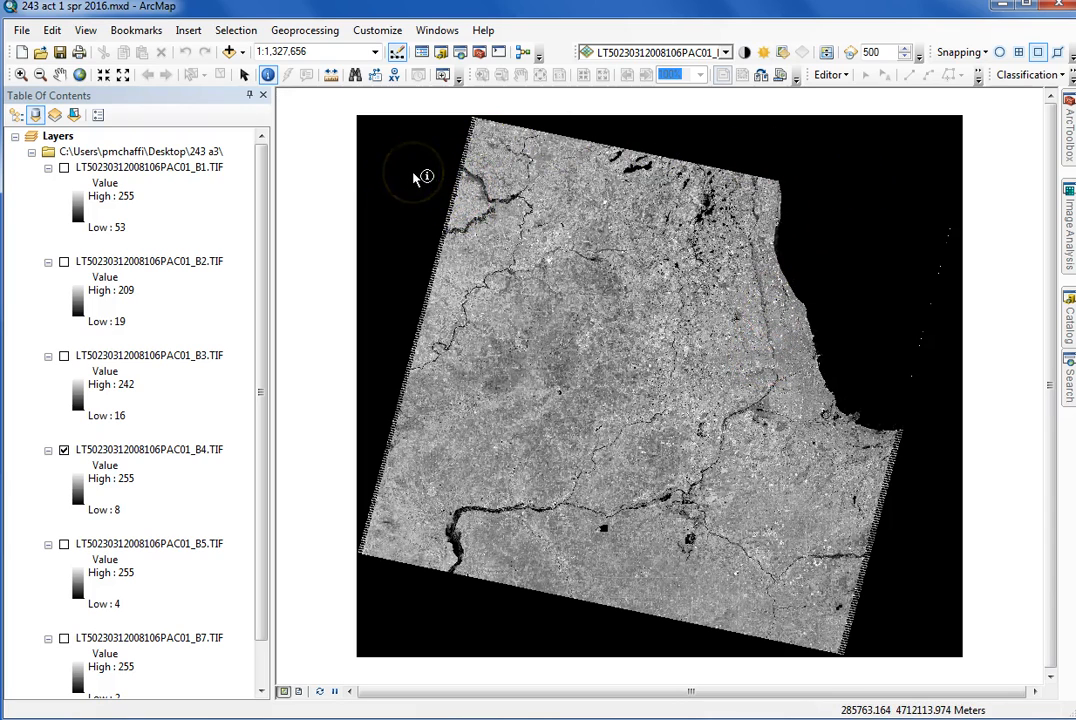
Check in the extensions list that the Spatial Analyst extension is enabled
click(378, 31)
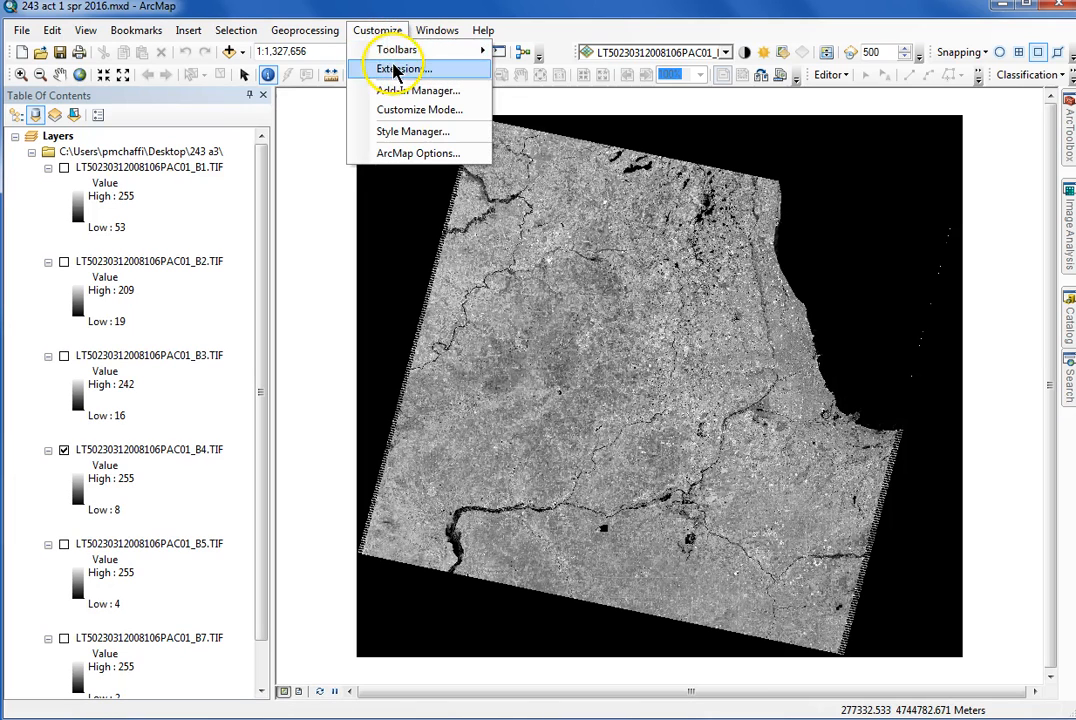
click(396, 70)
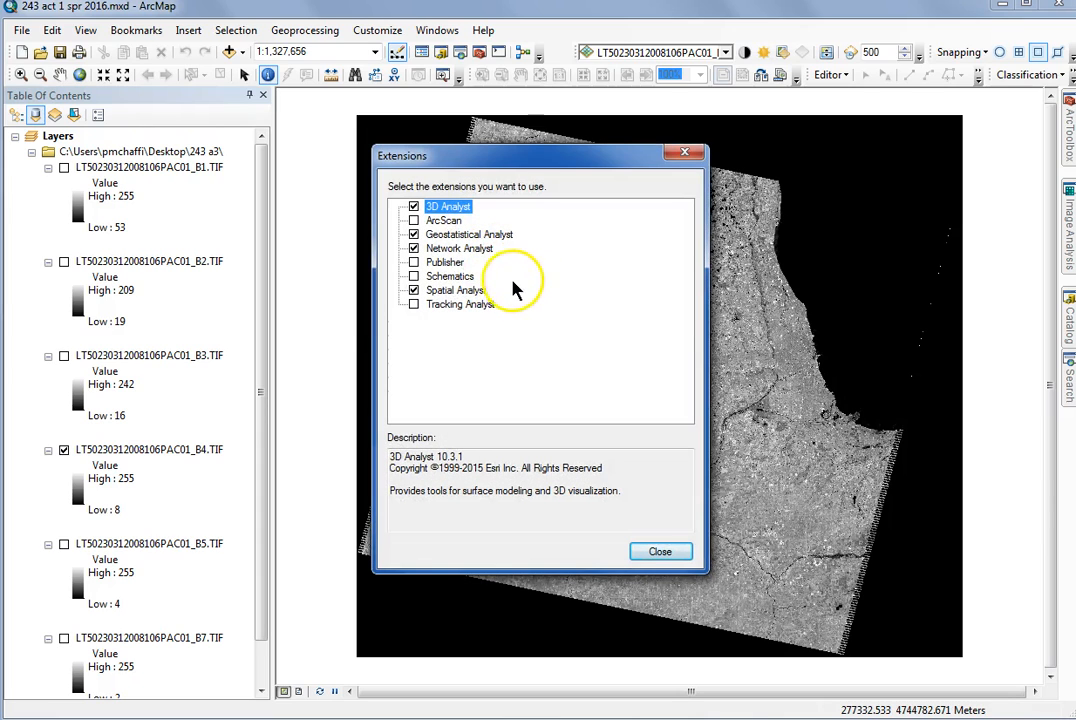
click(657, 553)
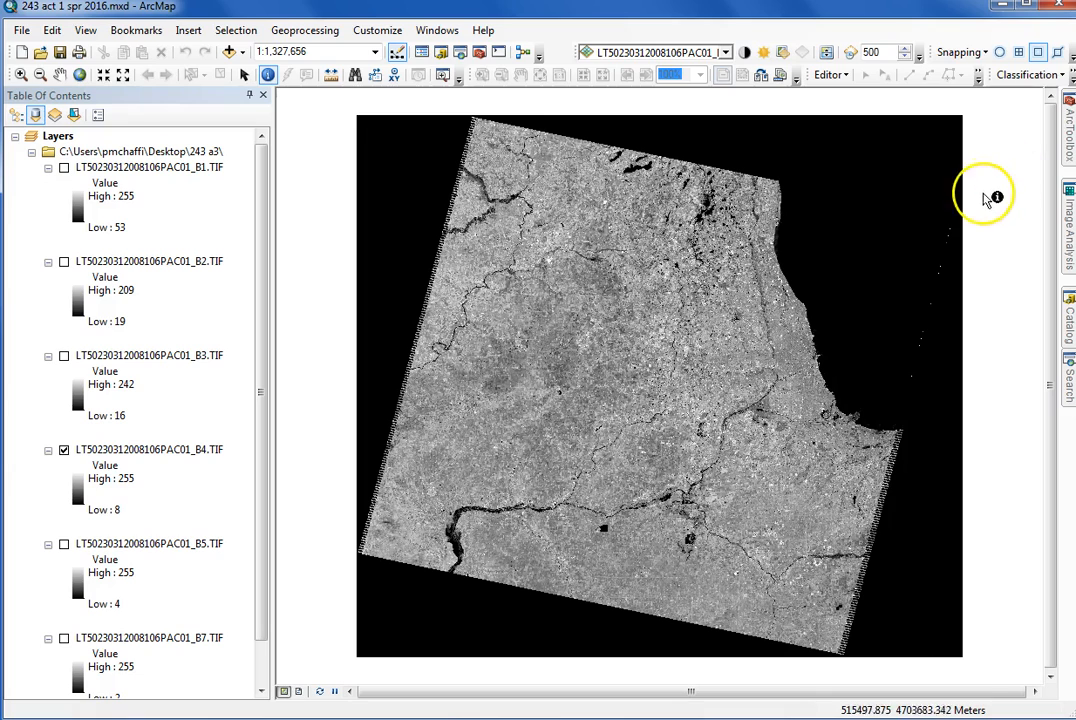
click(1066, 140)
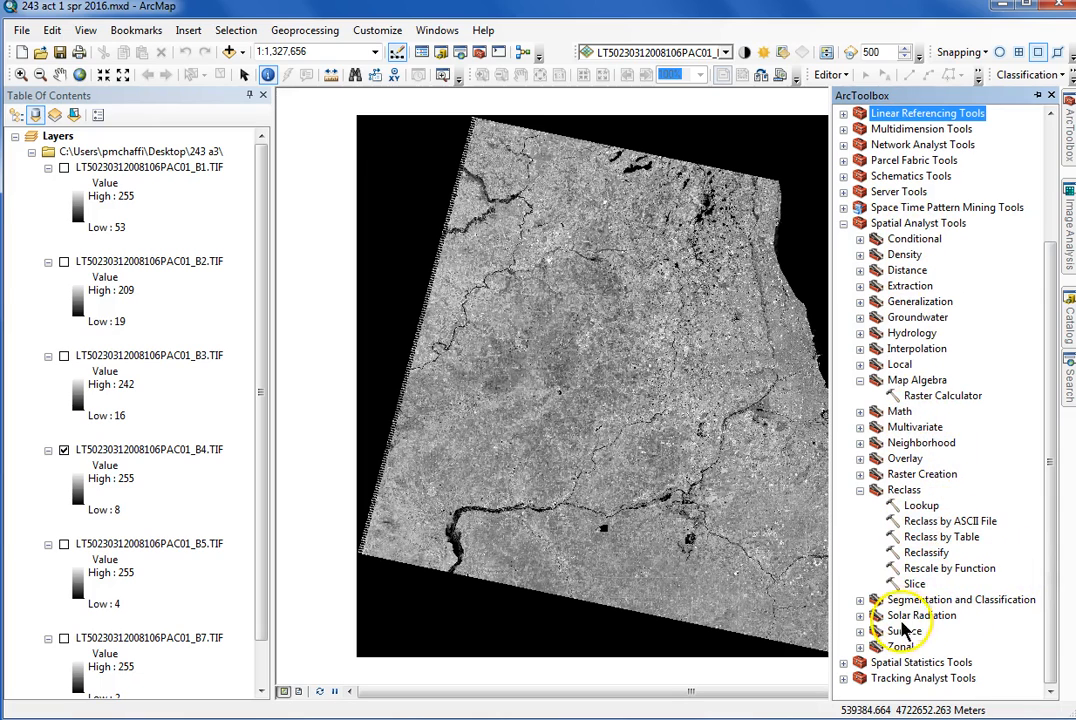
click(908, 429)
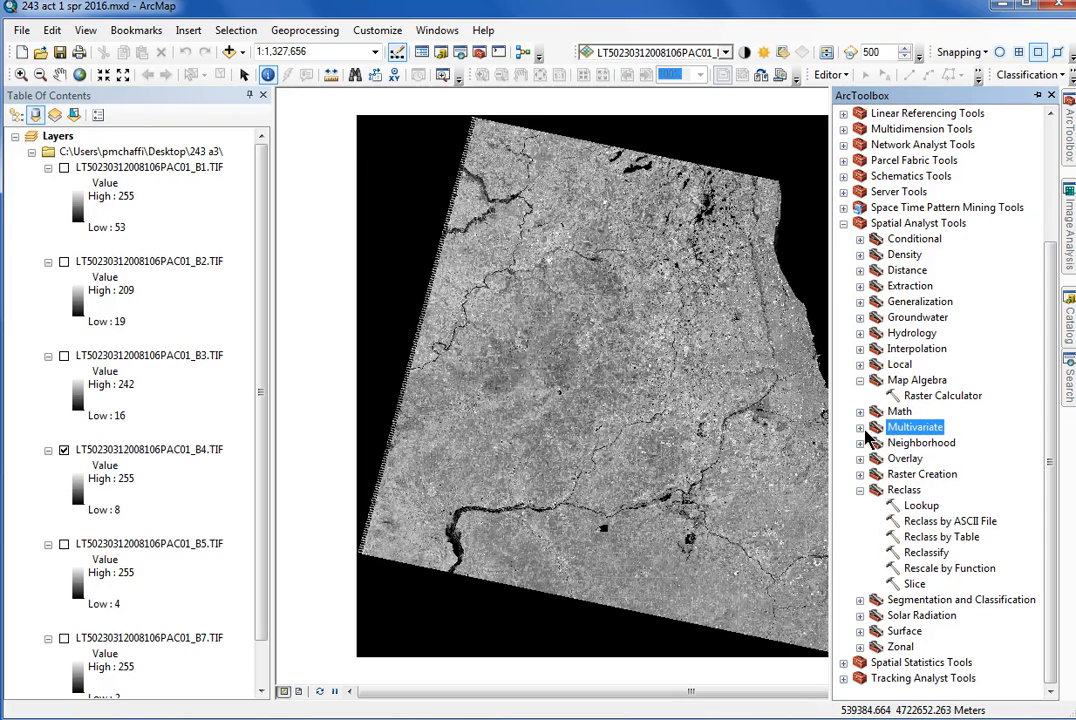
click(860, 427)
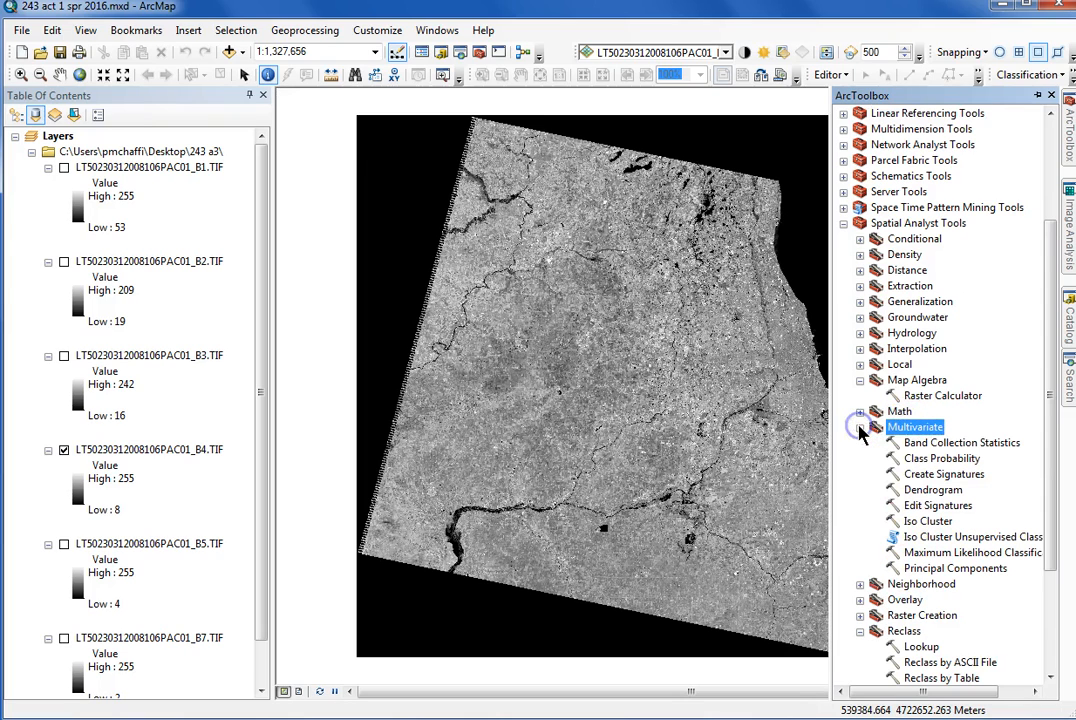
click(940, 539)
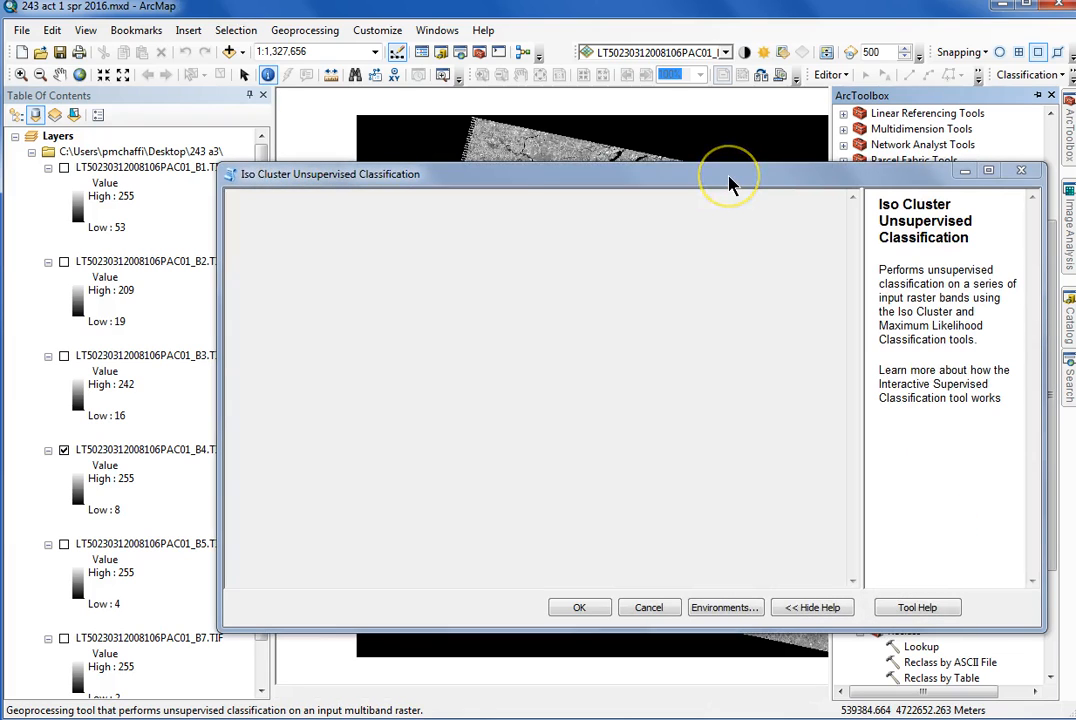
click(730, 183)
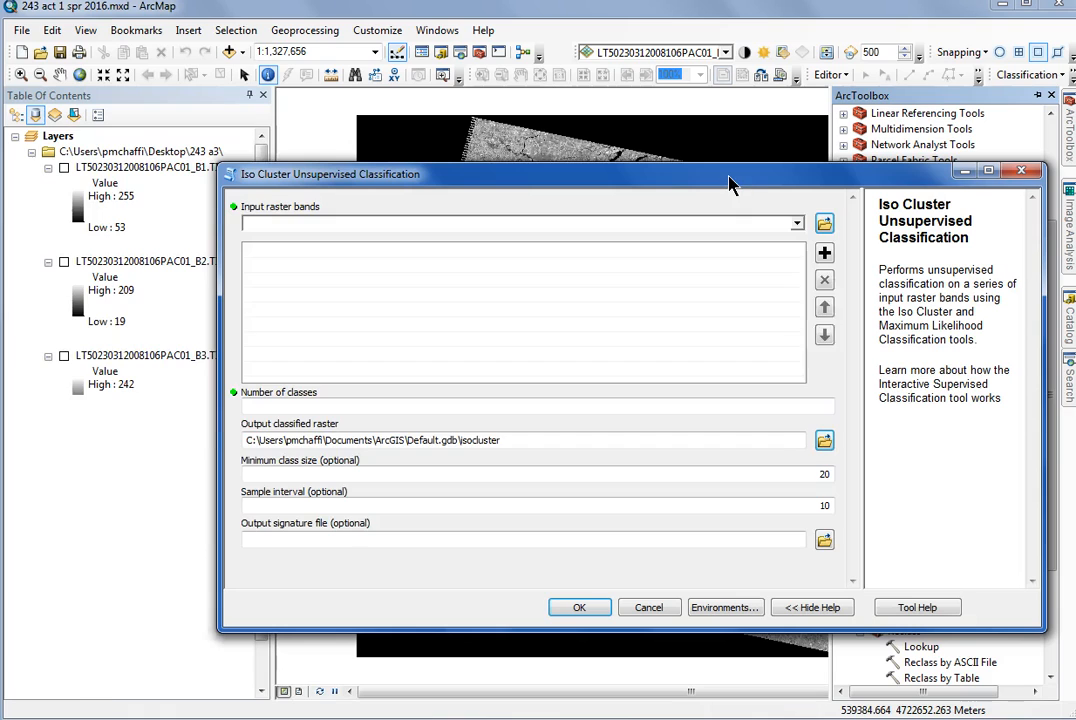
click(798, 222)
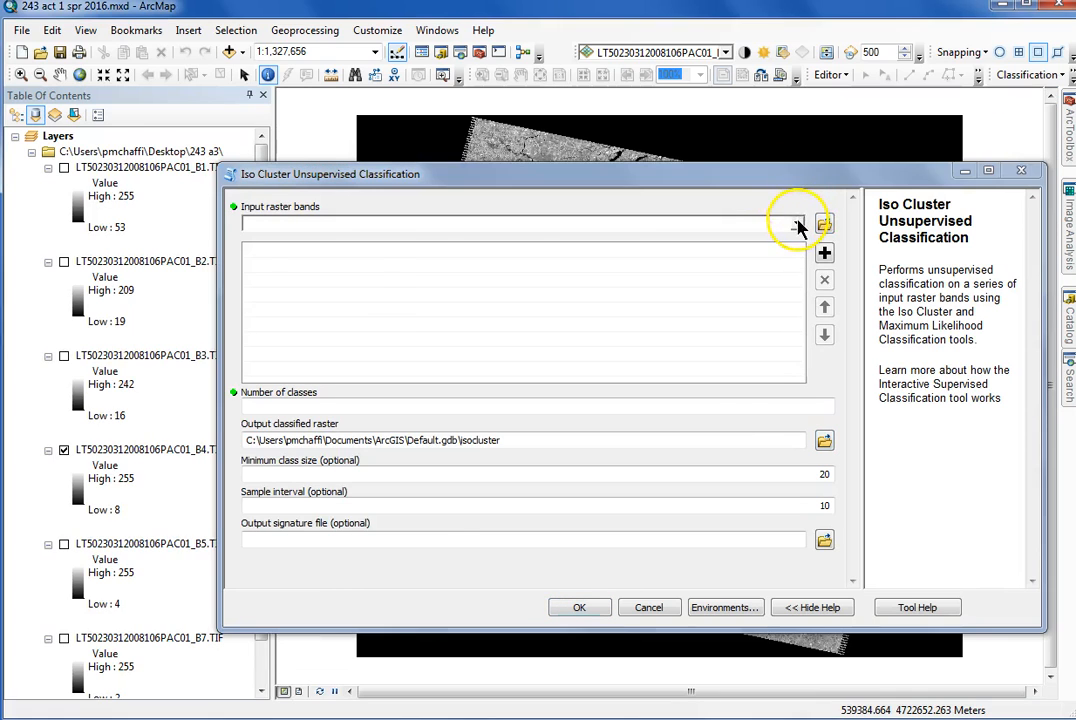
click(799, 225)
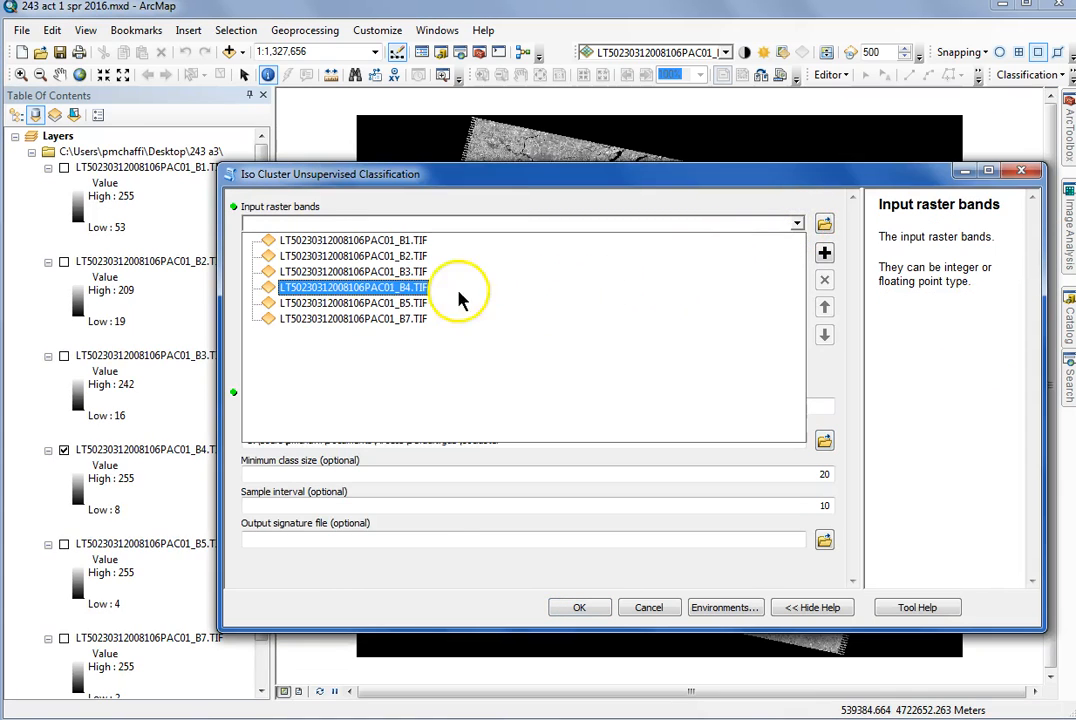
click(401, 289)
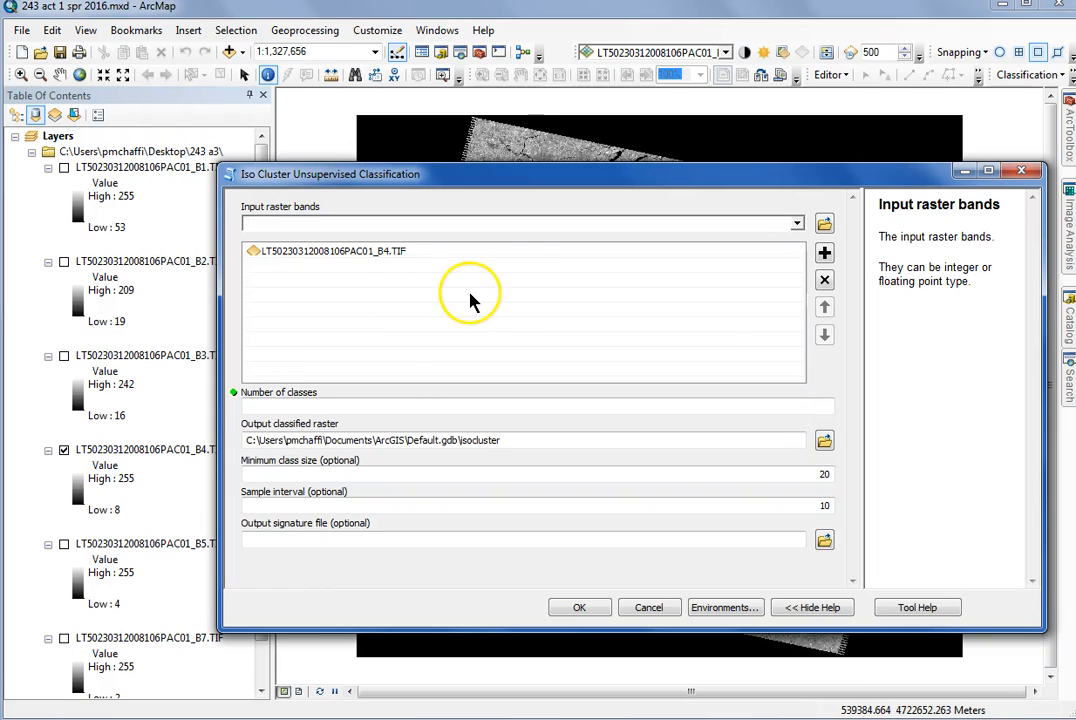
Set the number of classes to 2 and run the unsupervised classification on band 4
click(599, 406)
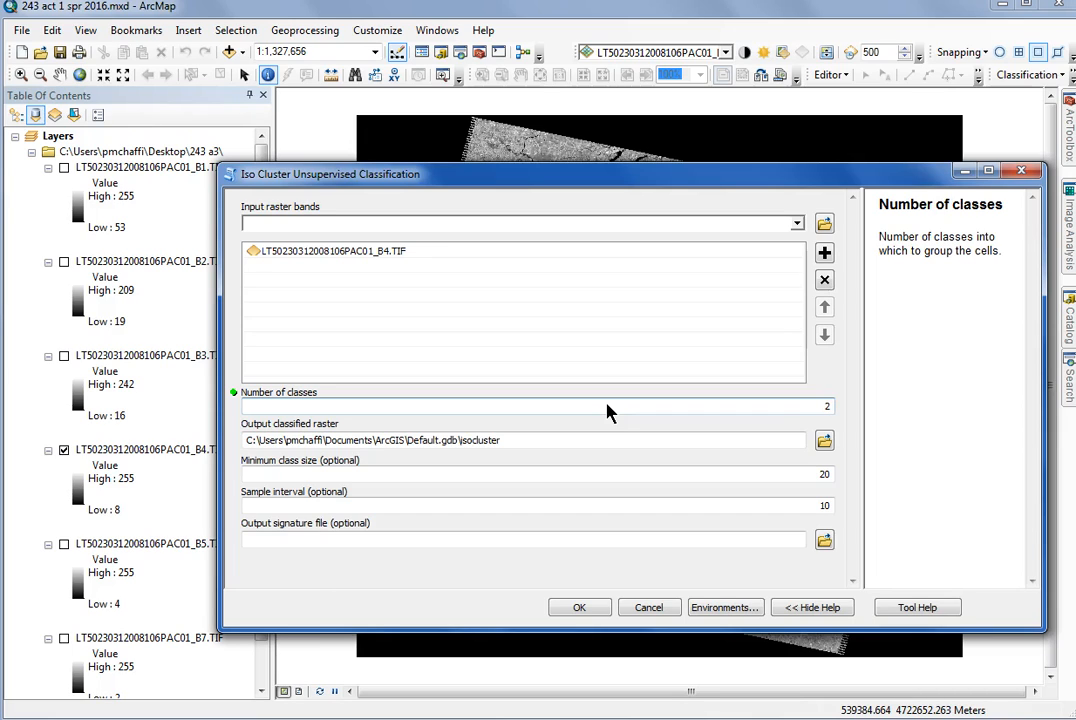
click(610, 412)
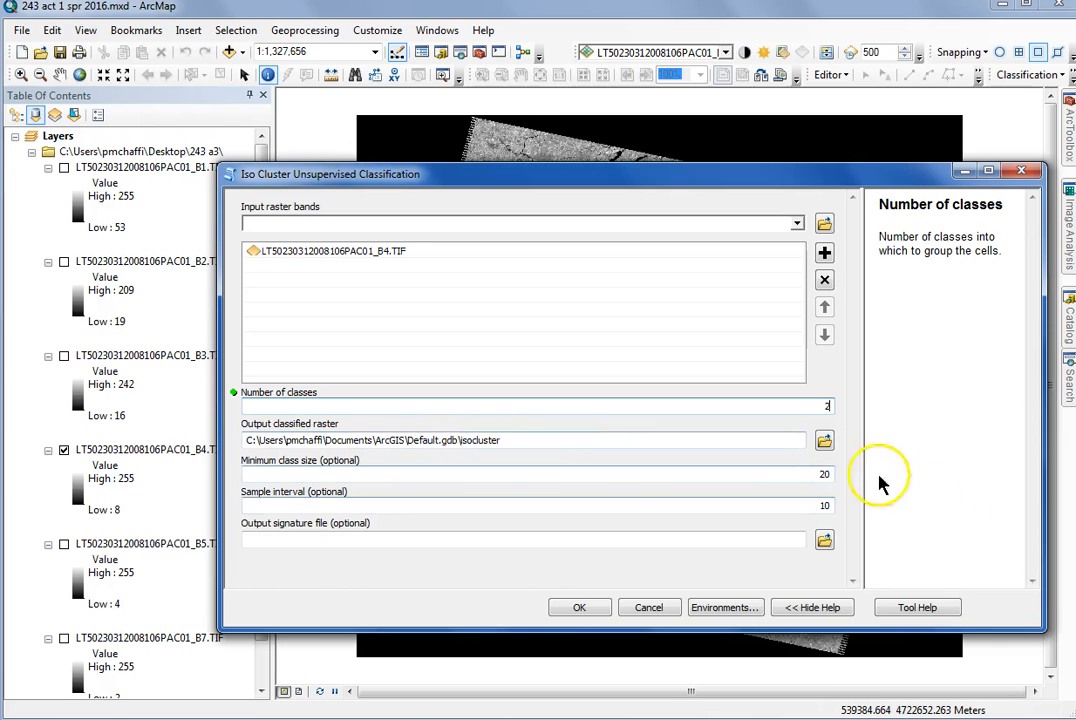
text(2)
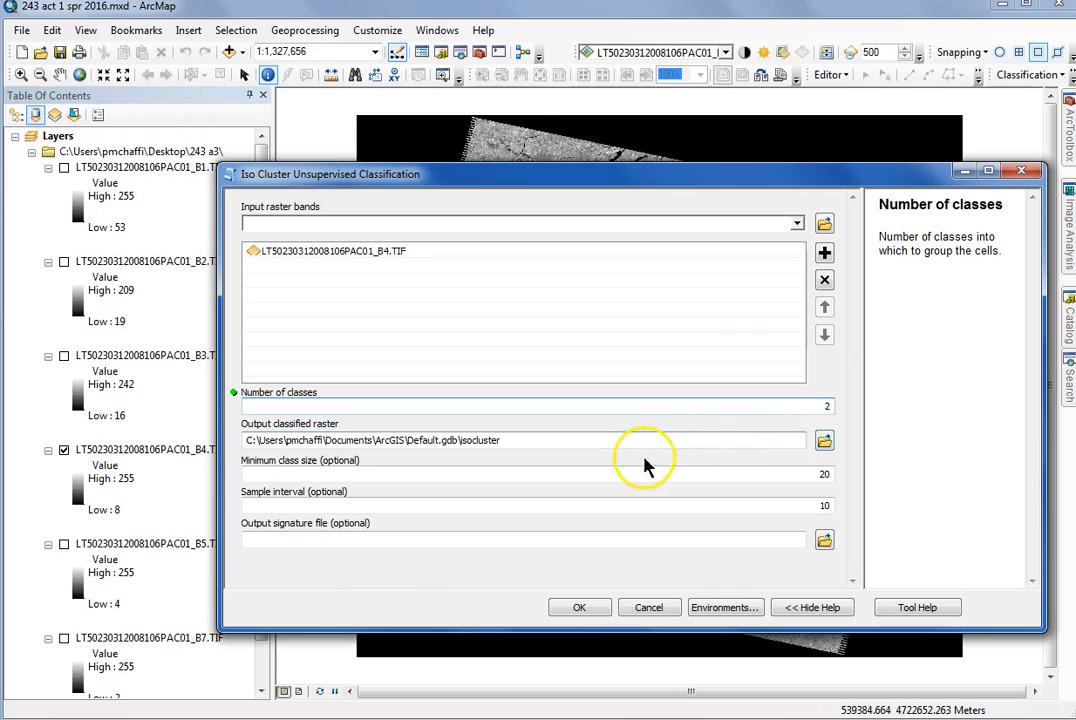
click(600, 603)
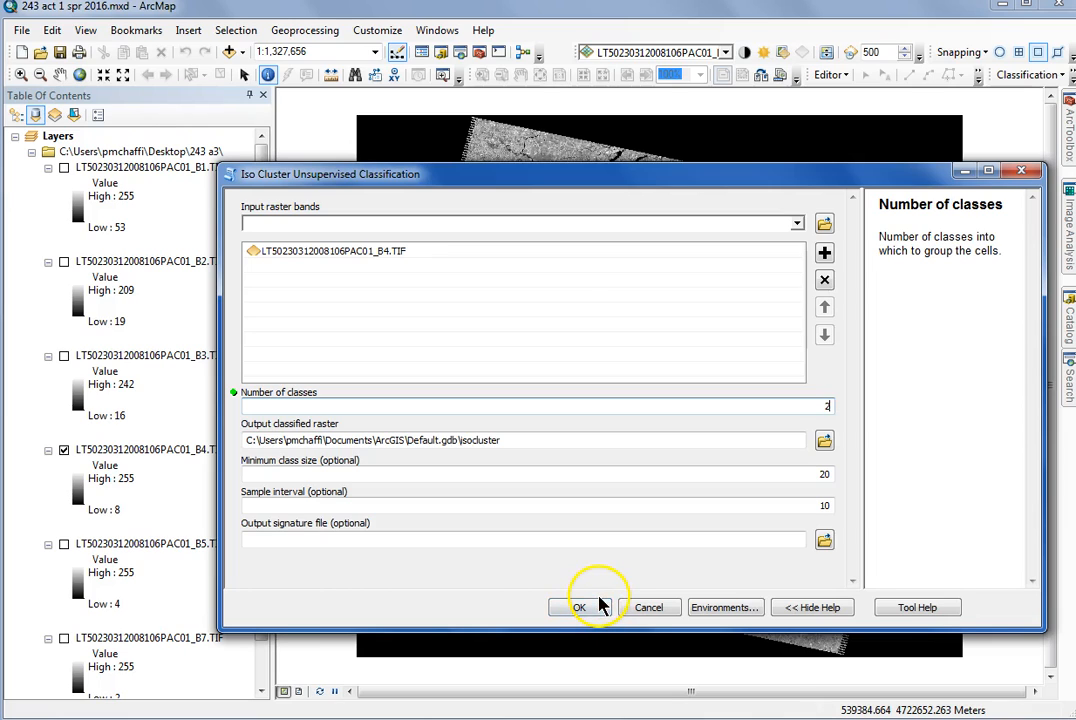
click(589, 612)
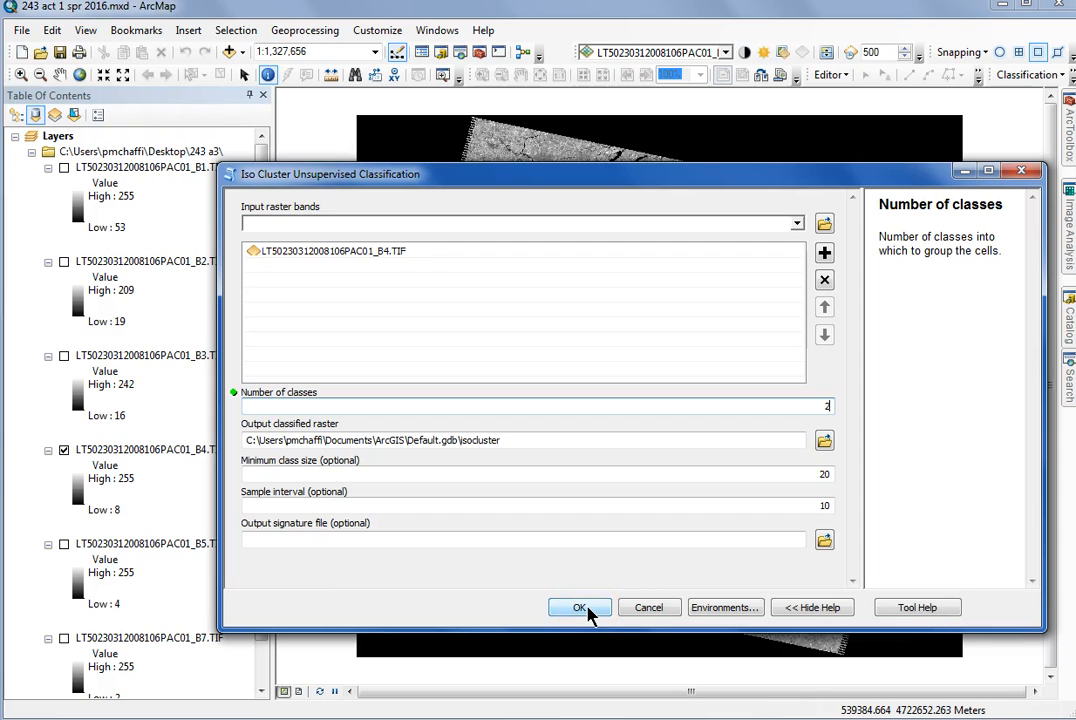
click(583, 608)
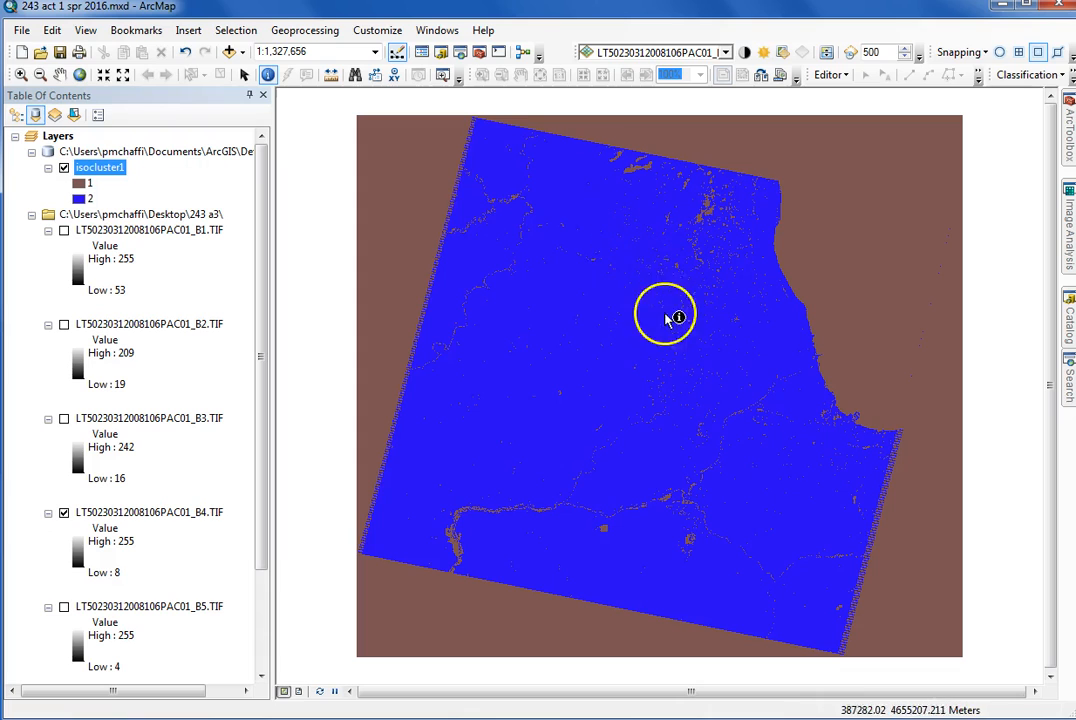
Identify the pixel values of a water area and a land area in the isocluster1 raster
click(858, 241)
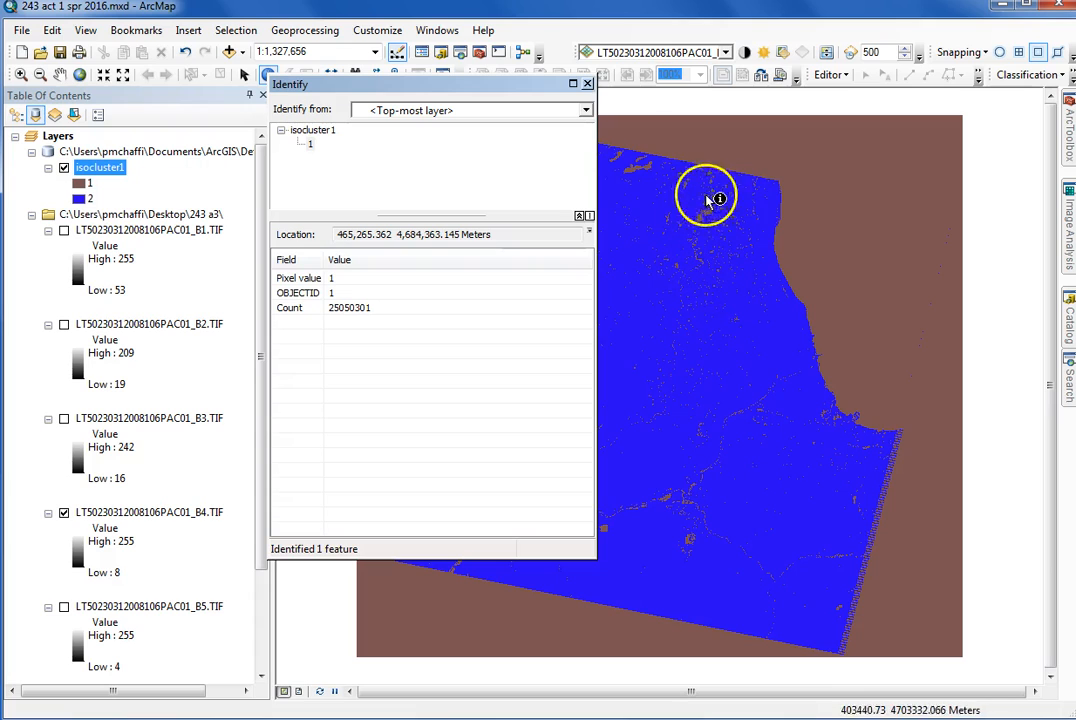
click(742, 274)
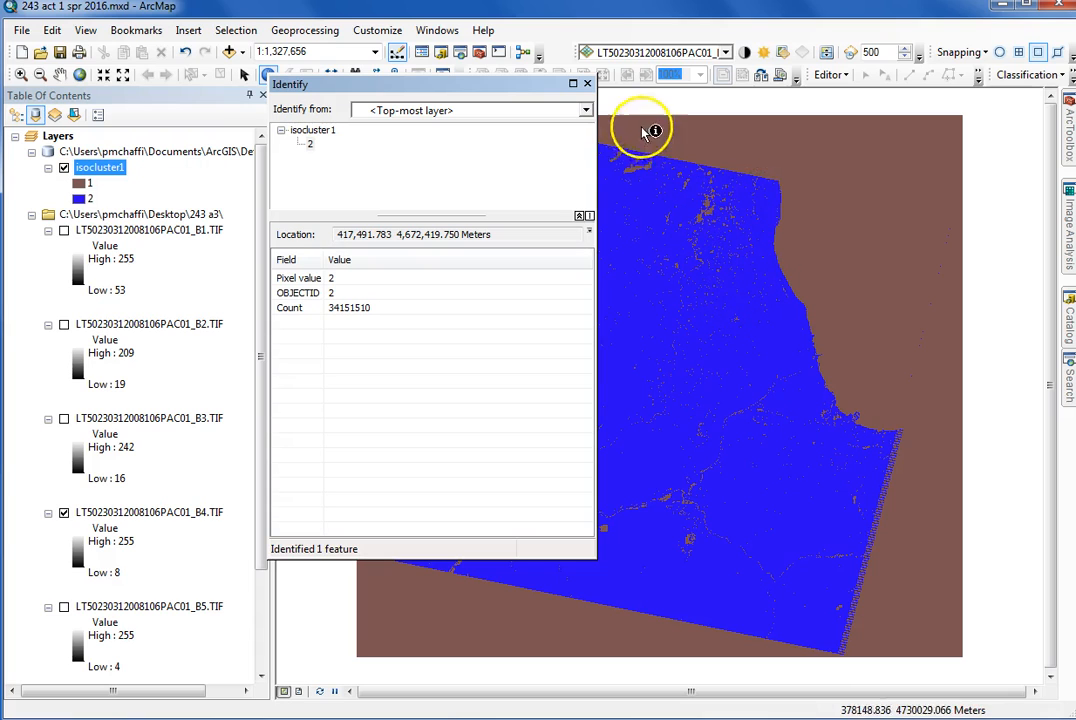
click(587, 85)
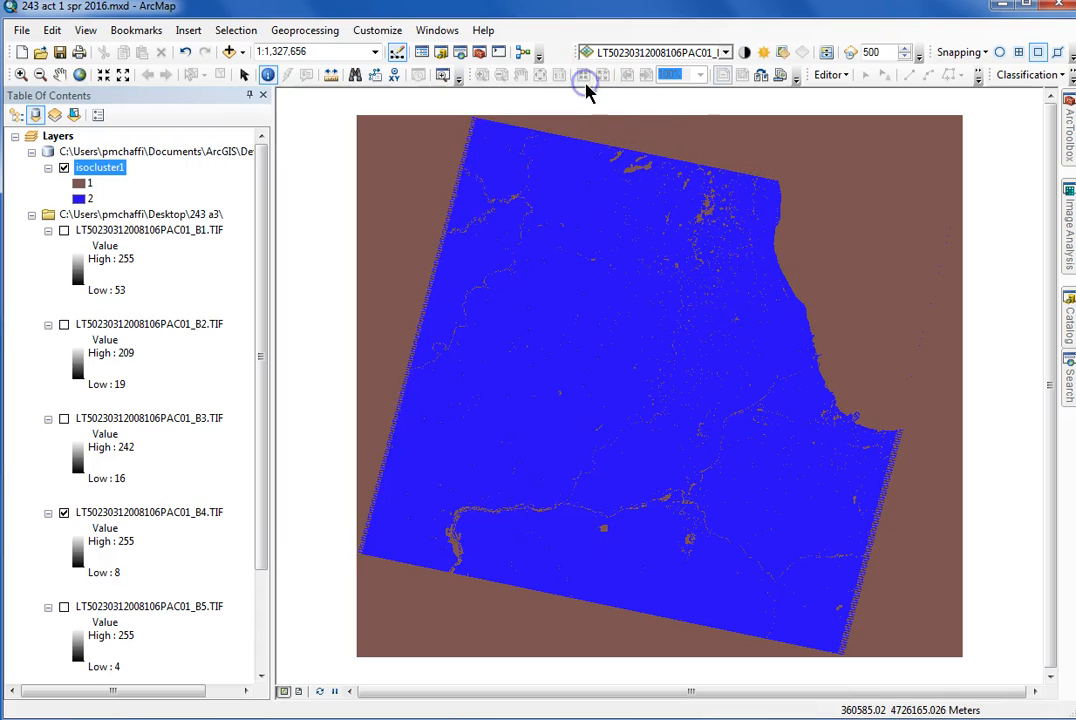
click(843, 212)
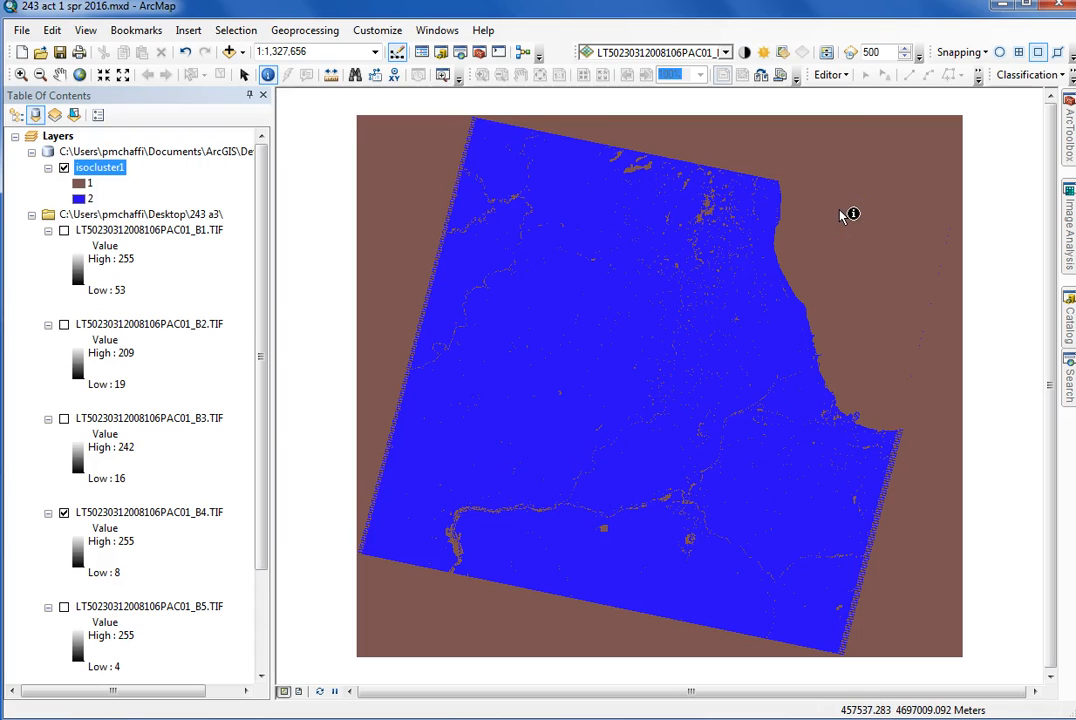
Open the Reclassify tool from Spatial Analyst's Reclass toolset and choose isocluster1 as the input raster
click(1068, 135)
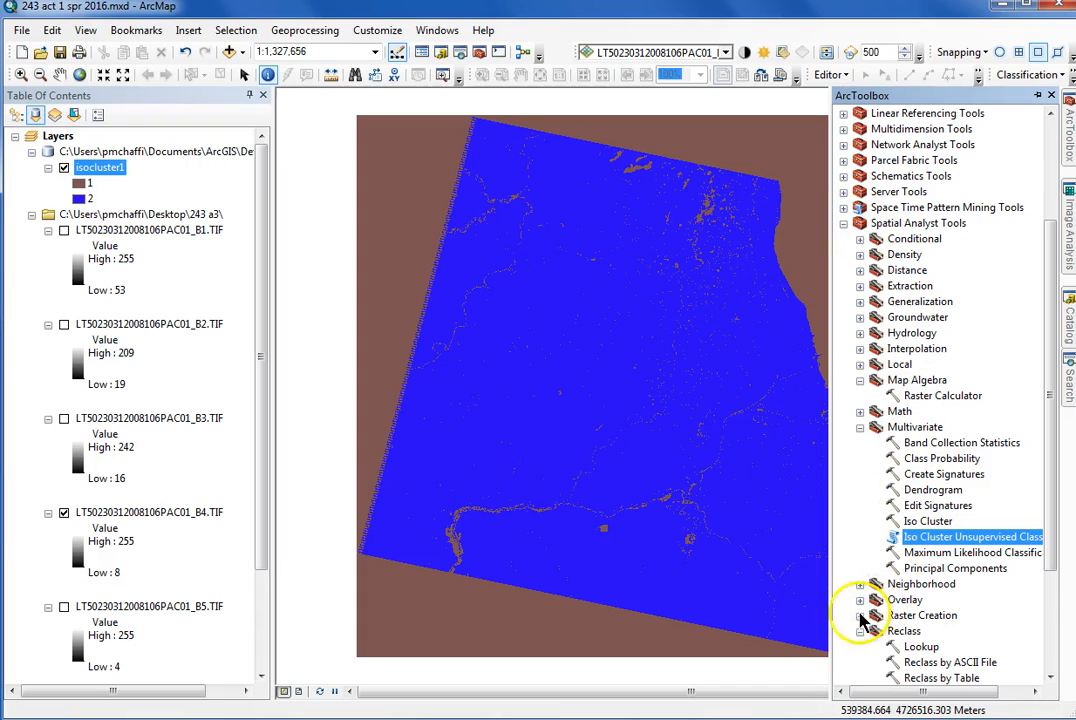
click(1050, 678)
click(1050, 678)
click(1050, 678)
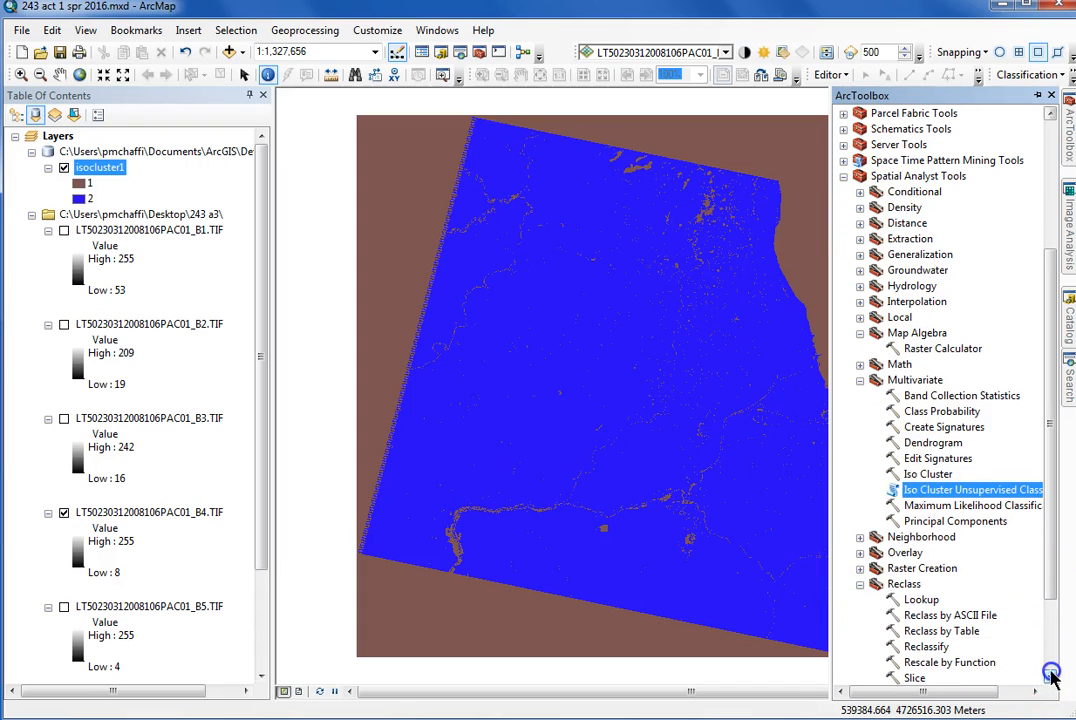
click(859, 382)
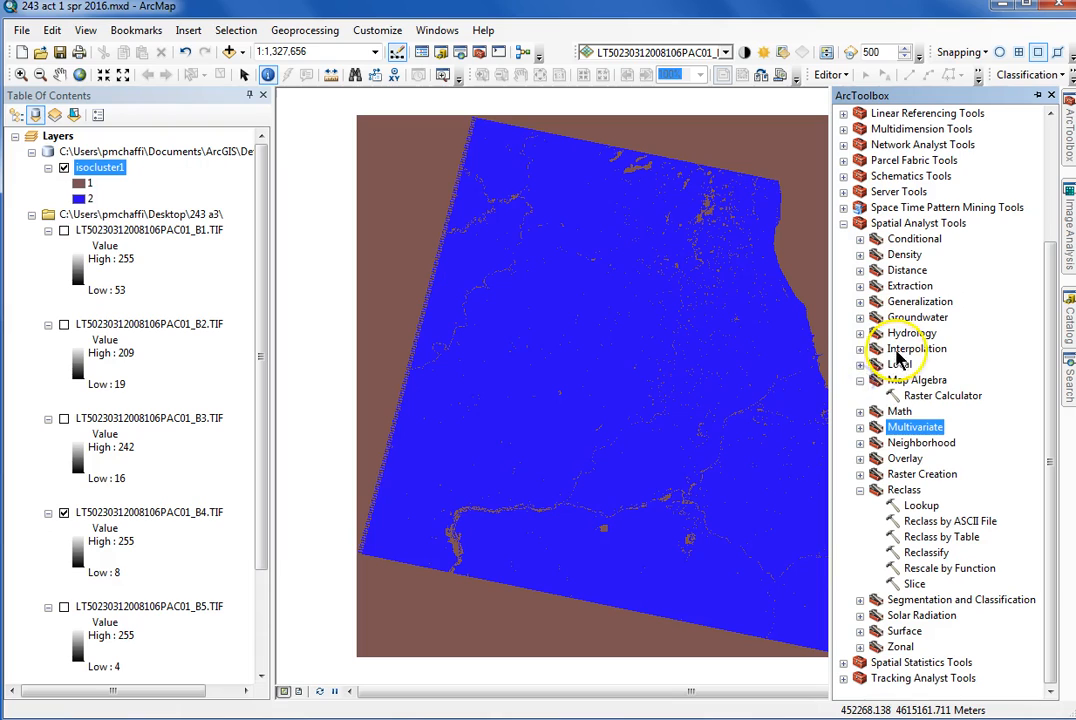
click(860, 381)
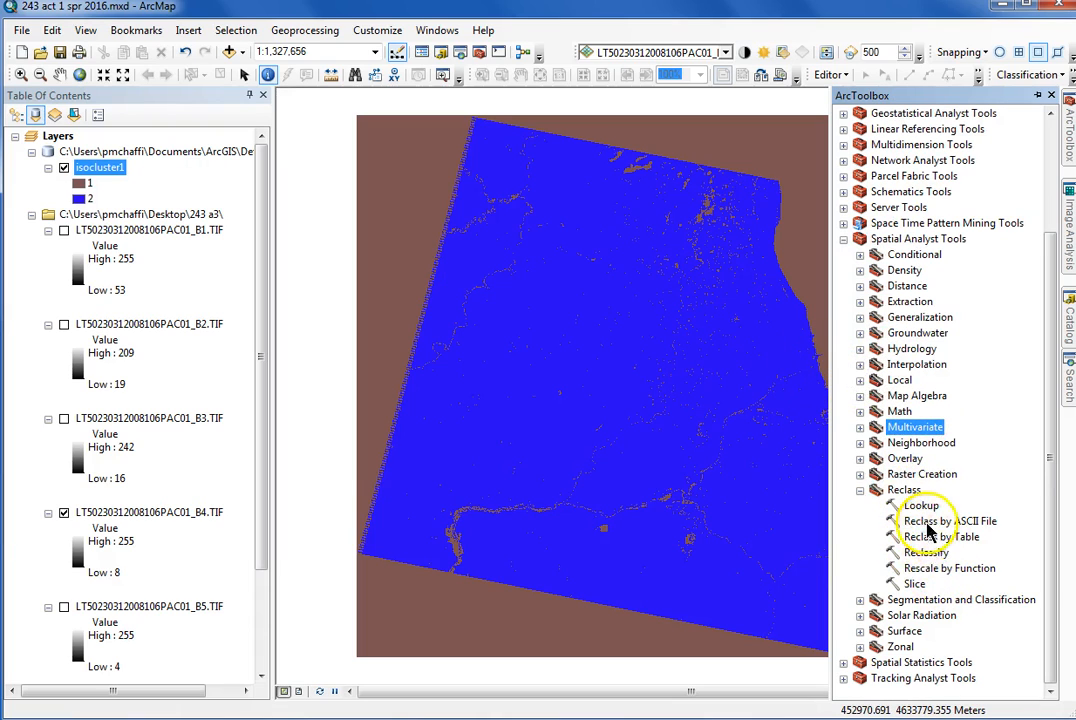
double_click(922, 555)
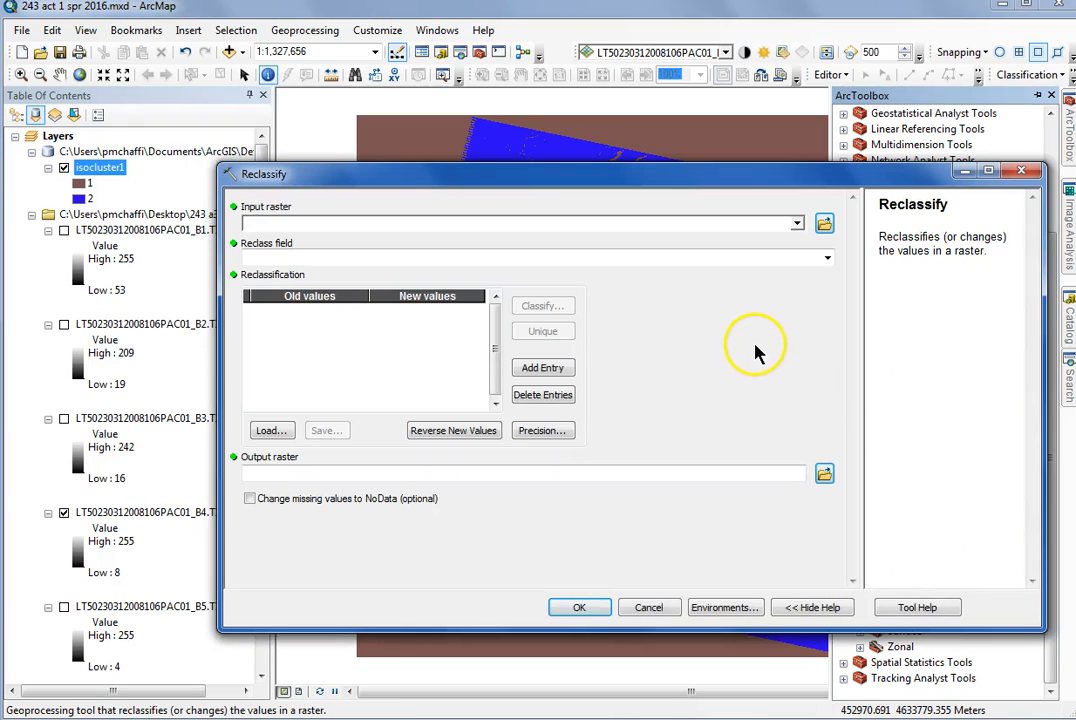
click(797, 226)
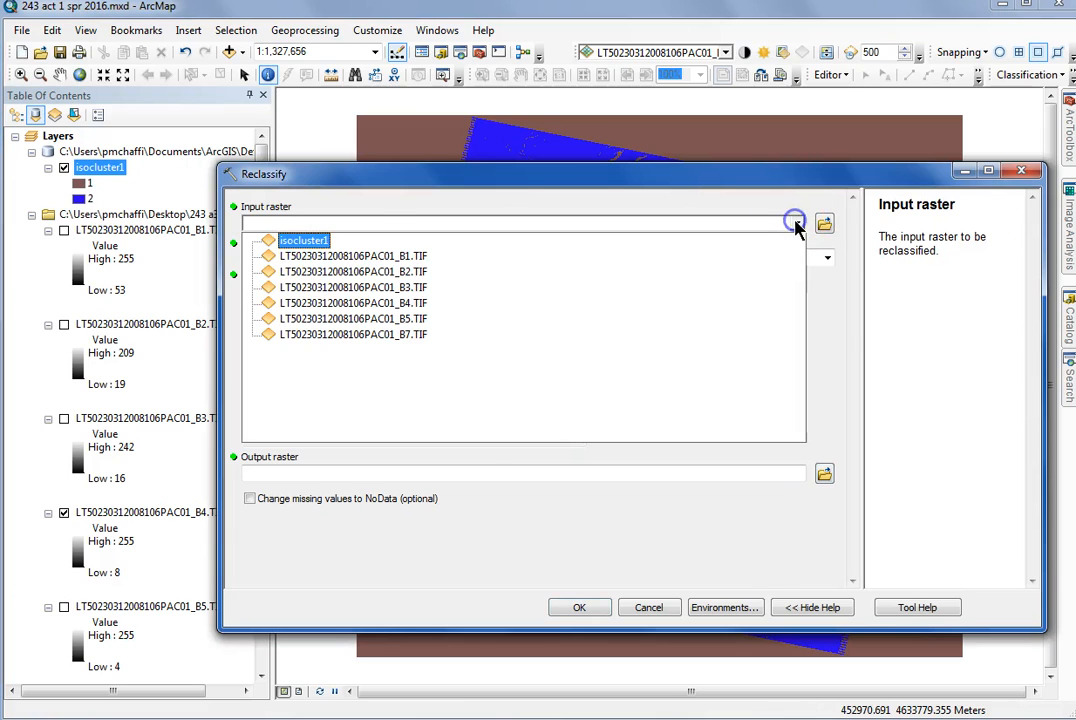
click(276, 243)
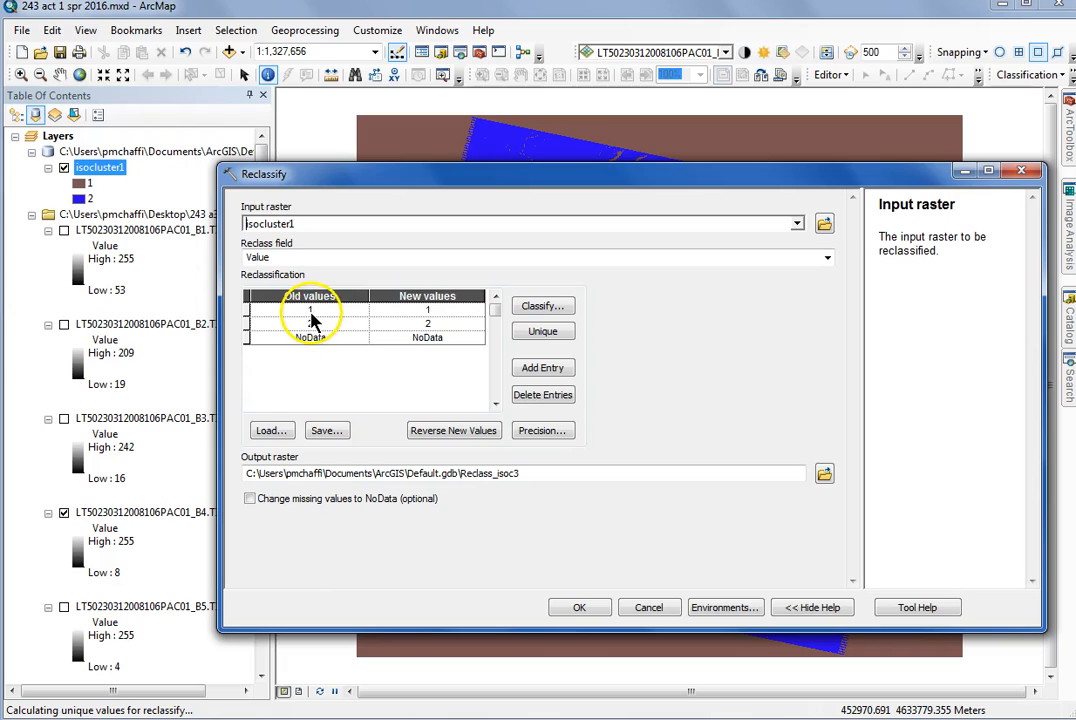
Reclassify old value 1 to 0 and old value 2 to 1, and run the tool
click(425, 312)
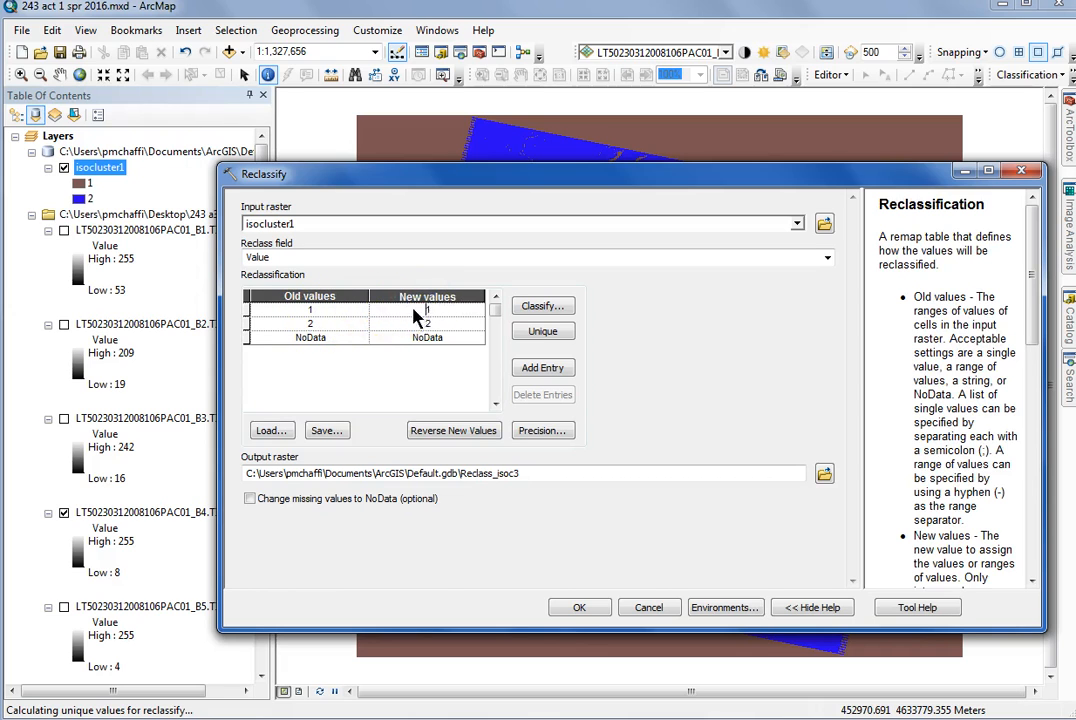
drag(502, 177, 387, 180)
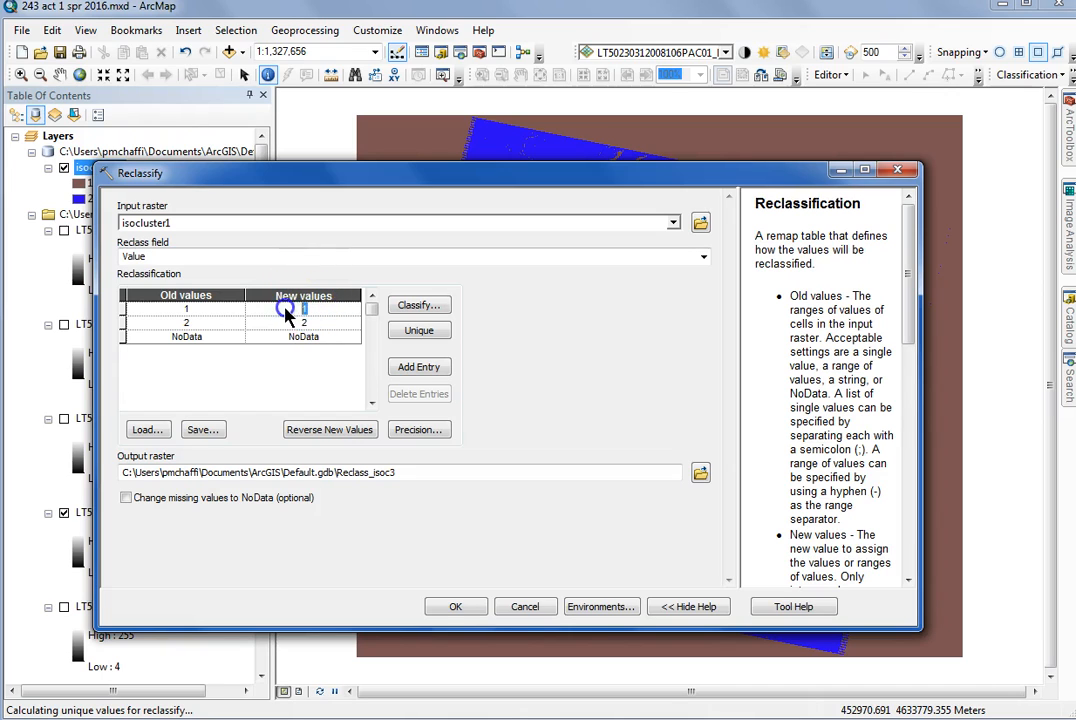
text(0)
click(309, 323)
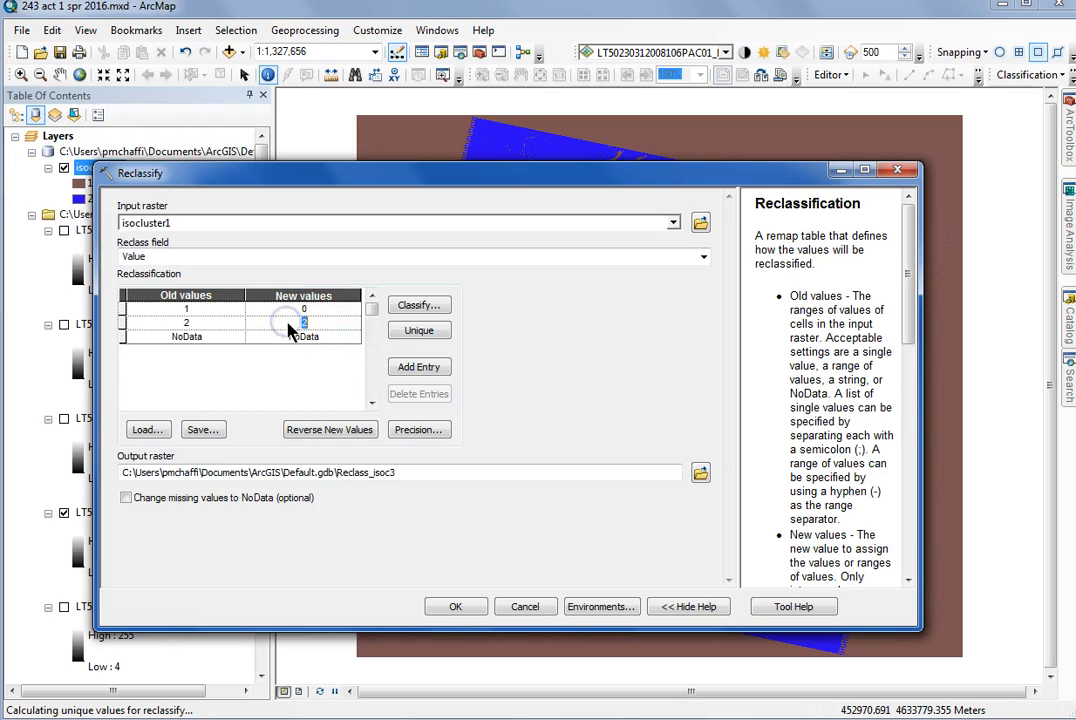
click(316, 325)
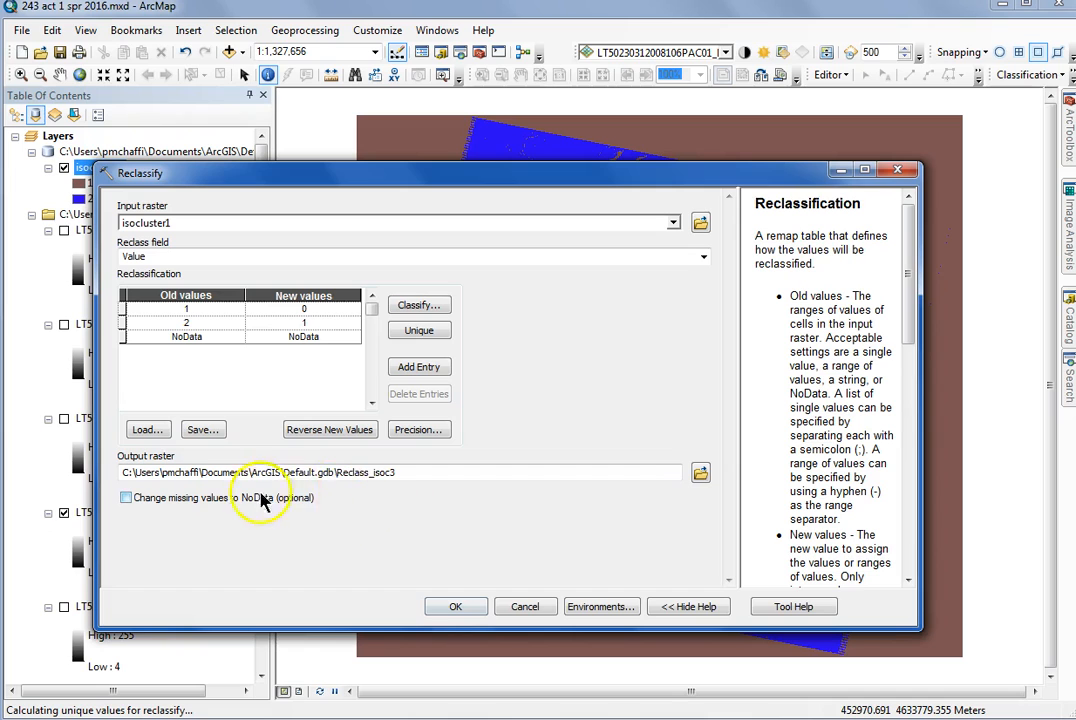
click(457, 607)
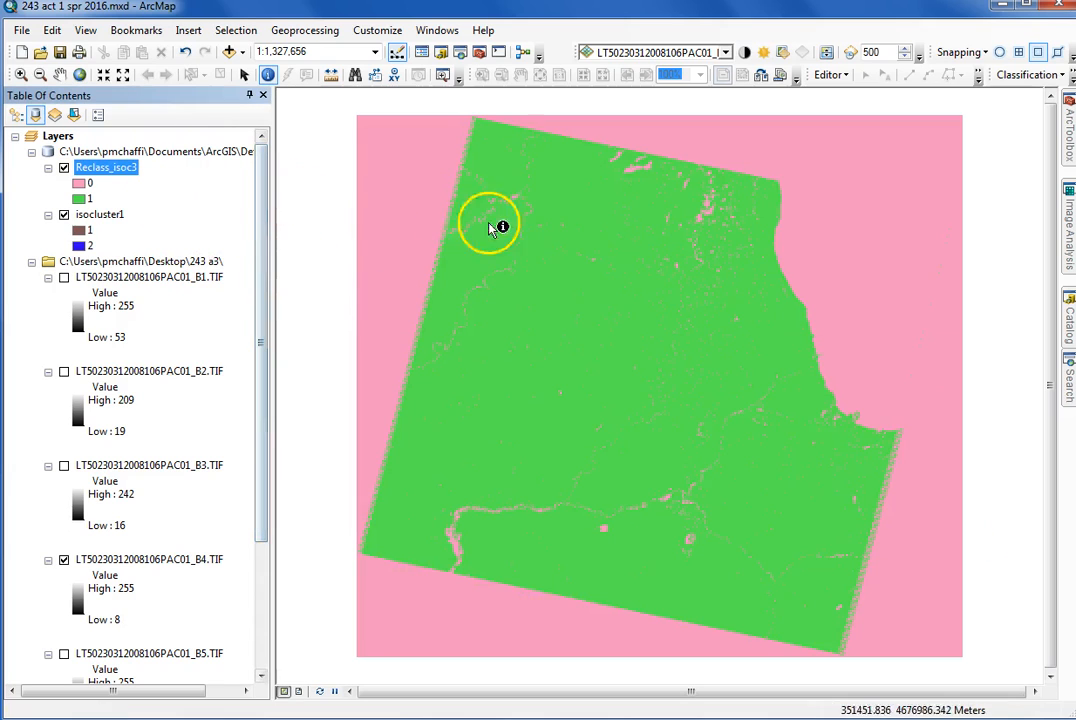
Identify the pixel values of the water and land areas in the reclassified raster
click(860, 267)
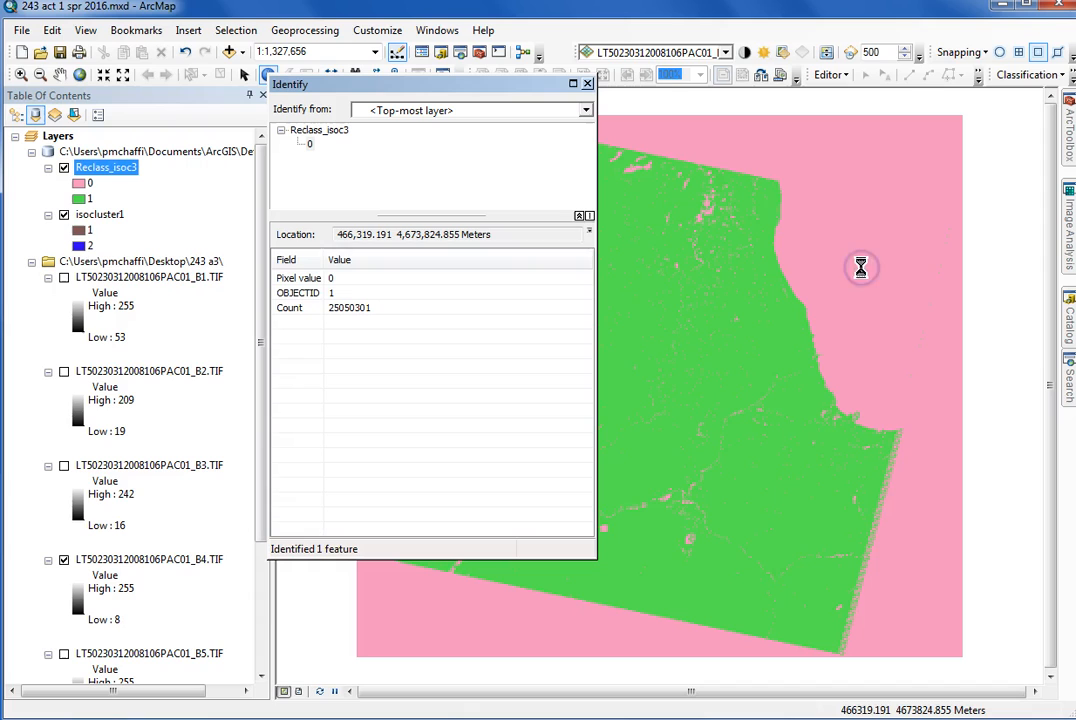
click(588, 85)
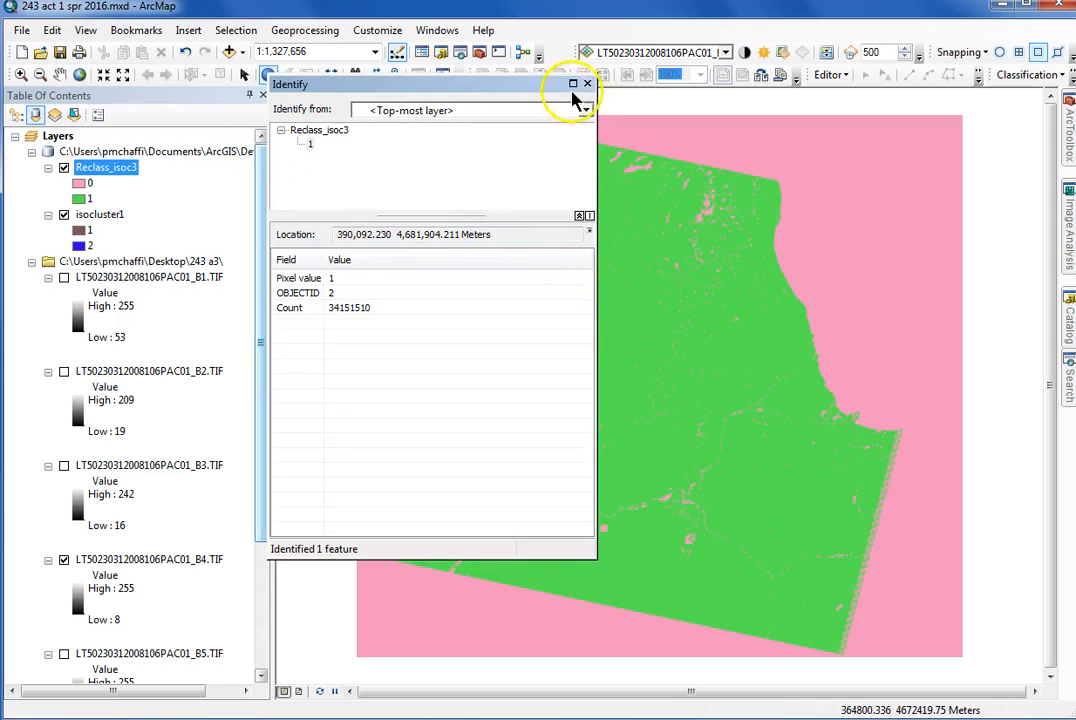
Close the Identify results and remove the isocluster1 layer from the map
click(588, 85)
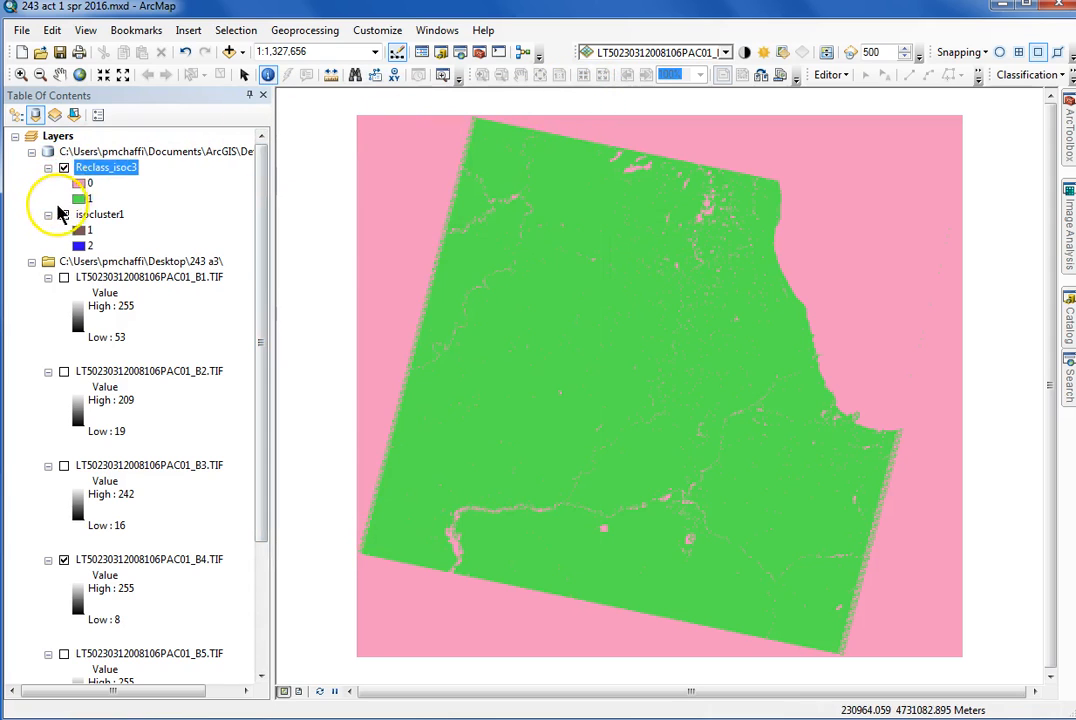
click(64, 216)
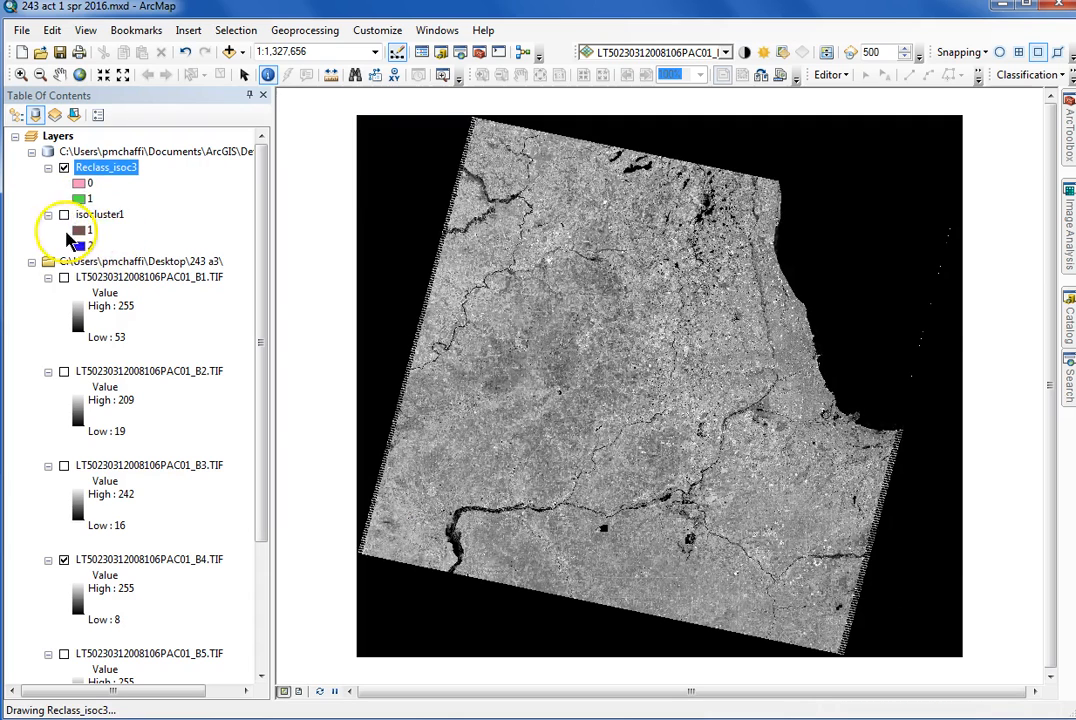
click(105, 216)
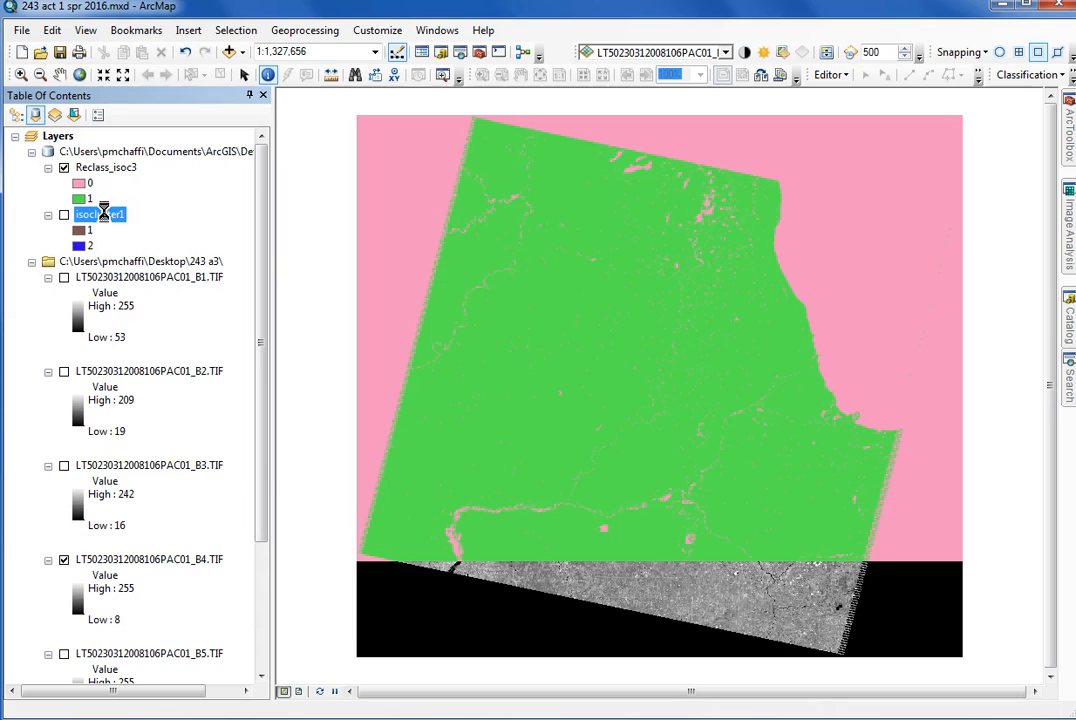
right_click(110, 222)
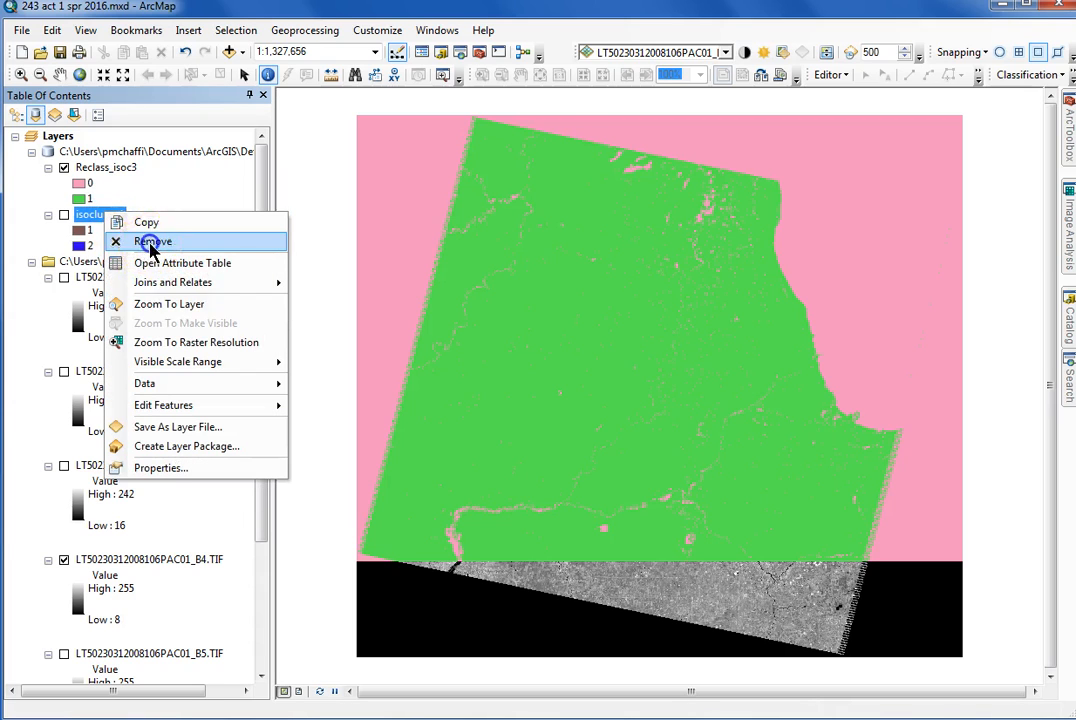
click(137, 241)
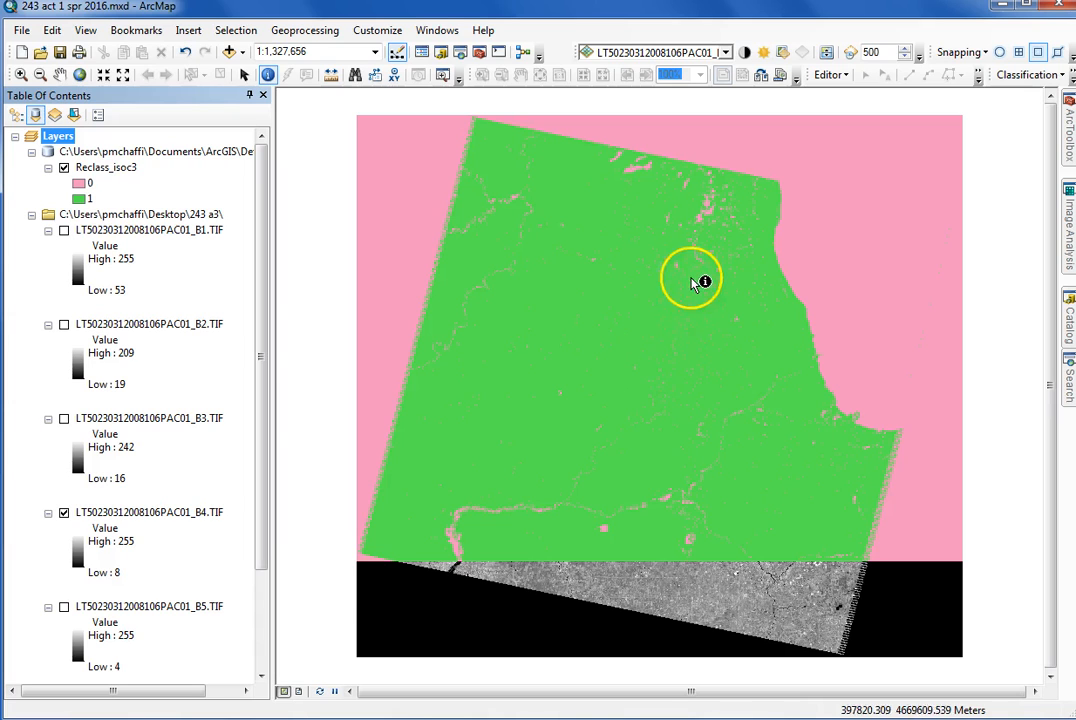
Identify the pixel value of the large lake area in the Reclass_isoc3 raster
click(845, 318)
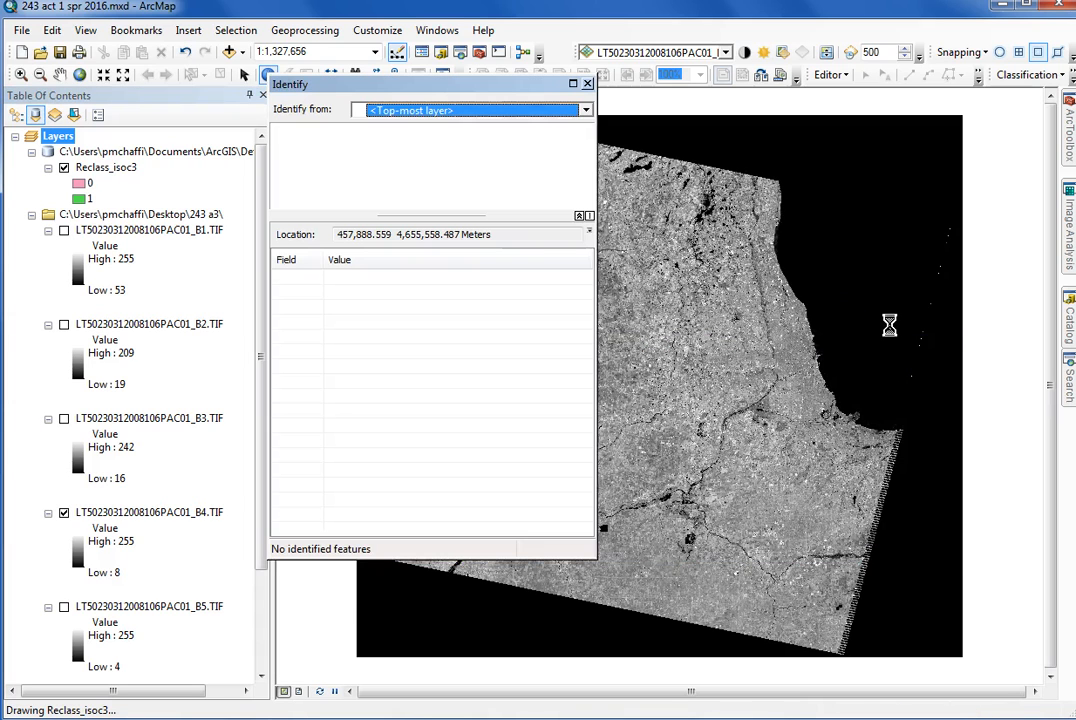
click(588, 84)
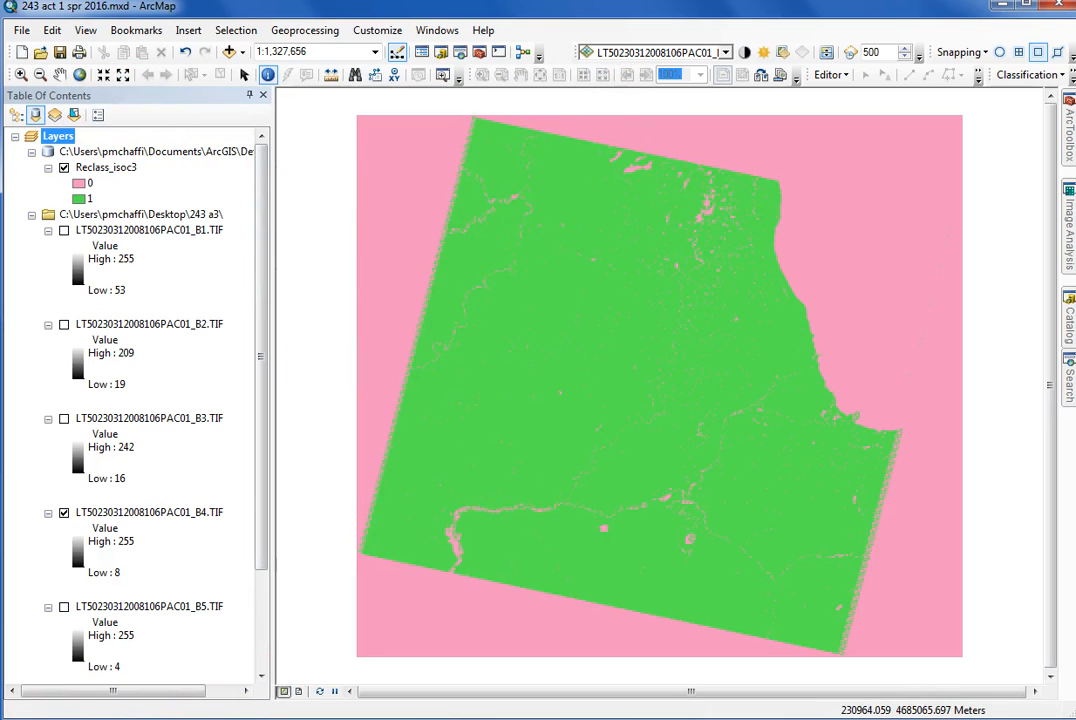
click(180, 288)
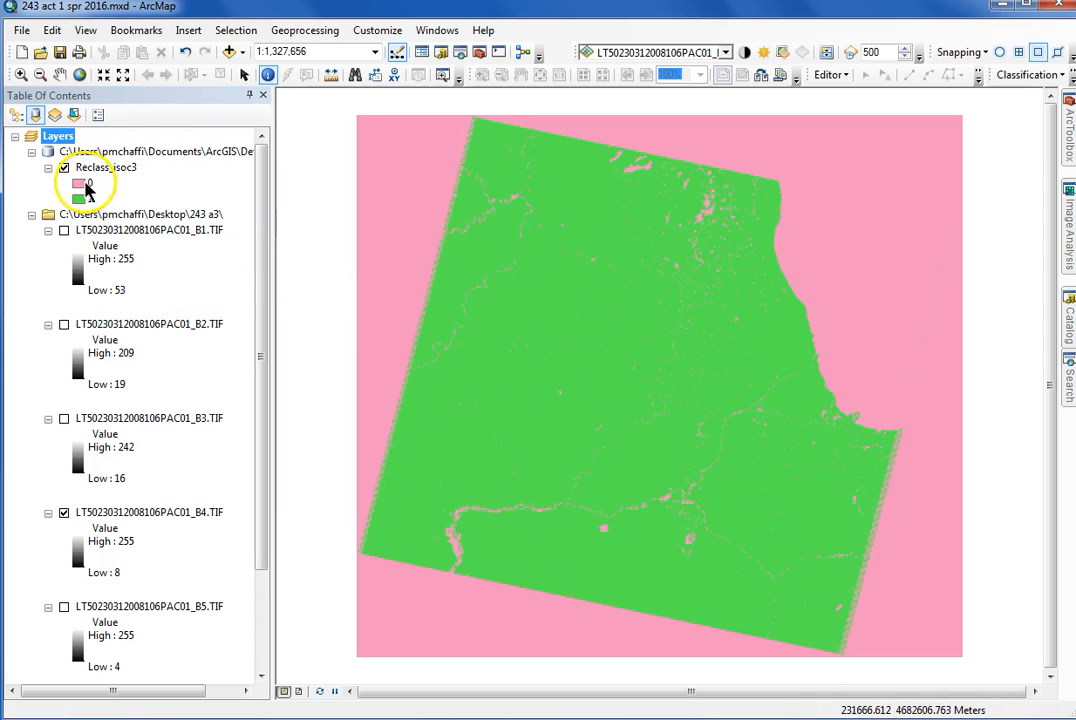
Display the band 1 image and compare it with Reclass_isoc3, leaving the reclassified layer hidden
click(64, 170)
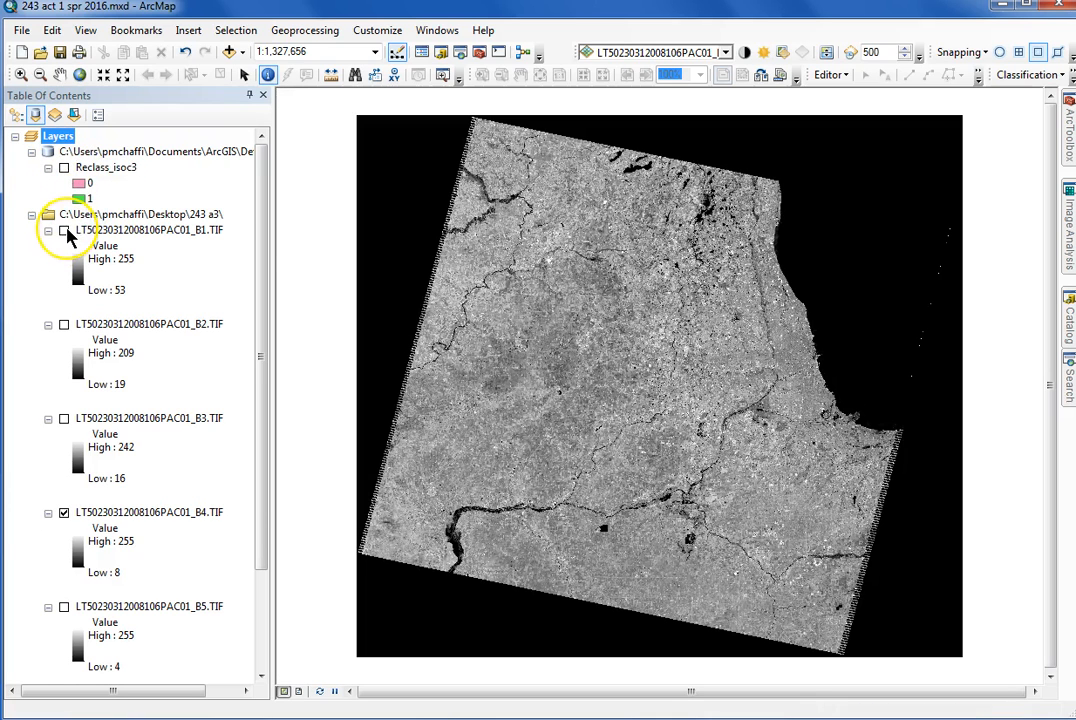
click(65, 231)
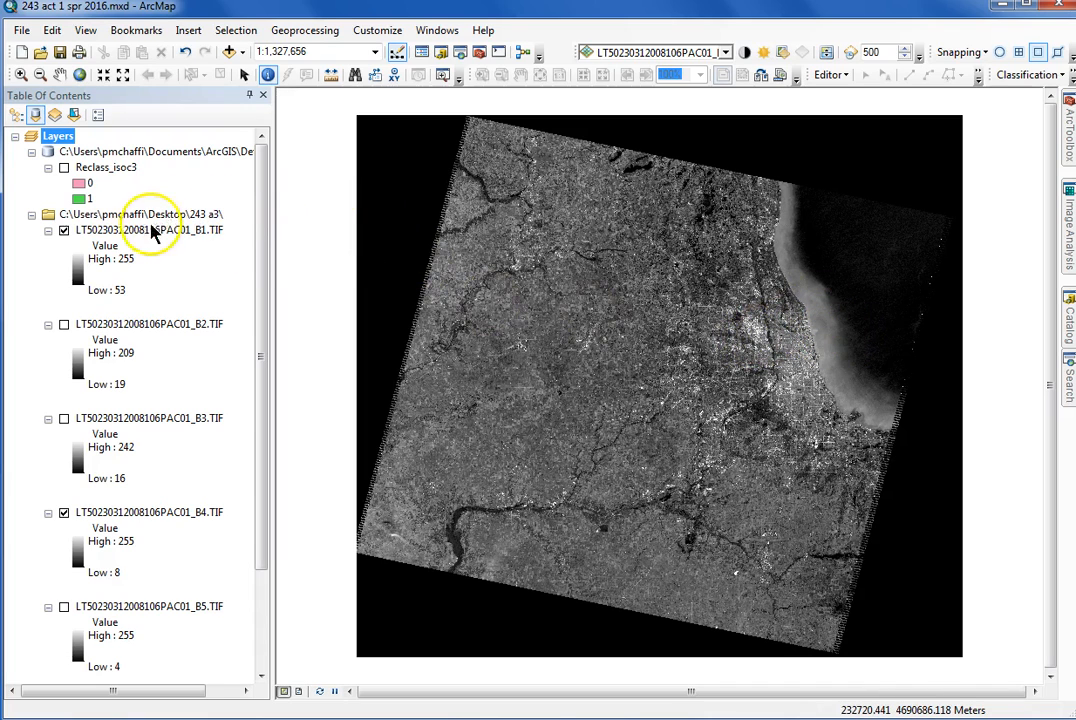
click(64, 169)
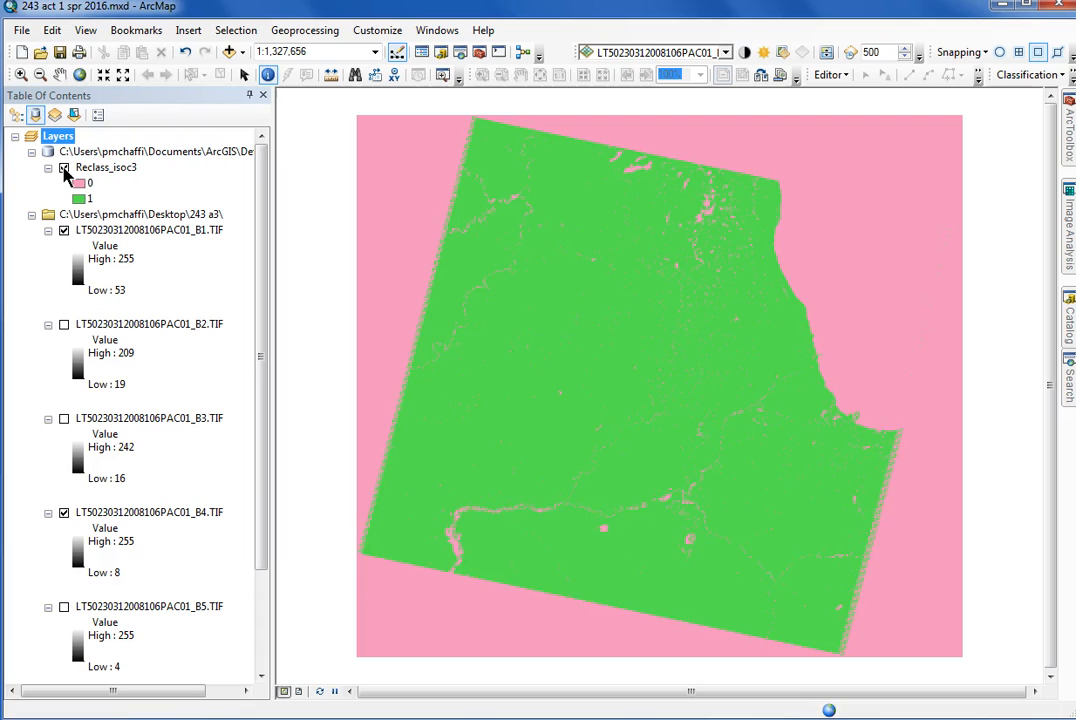
click(64, 169)
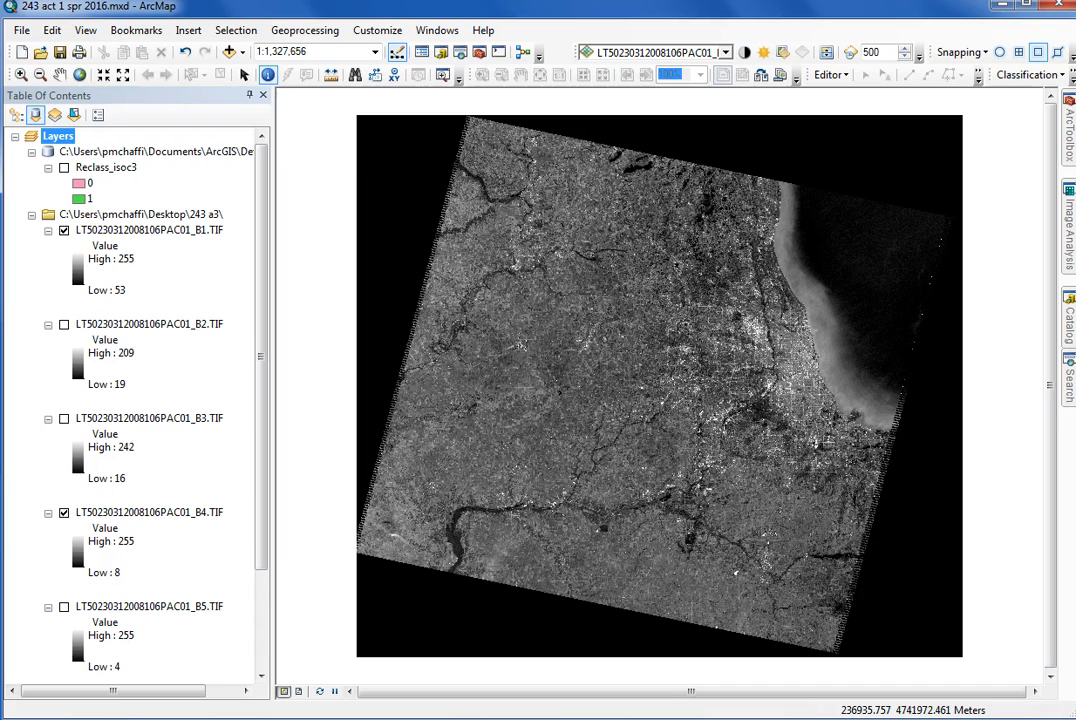
Open the Raster Calculator from Spatial Analyst's Map Algebra toolset
click(1068, 150)
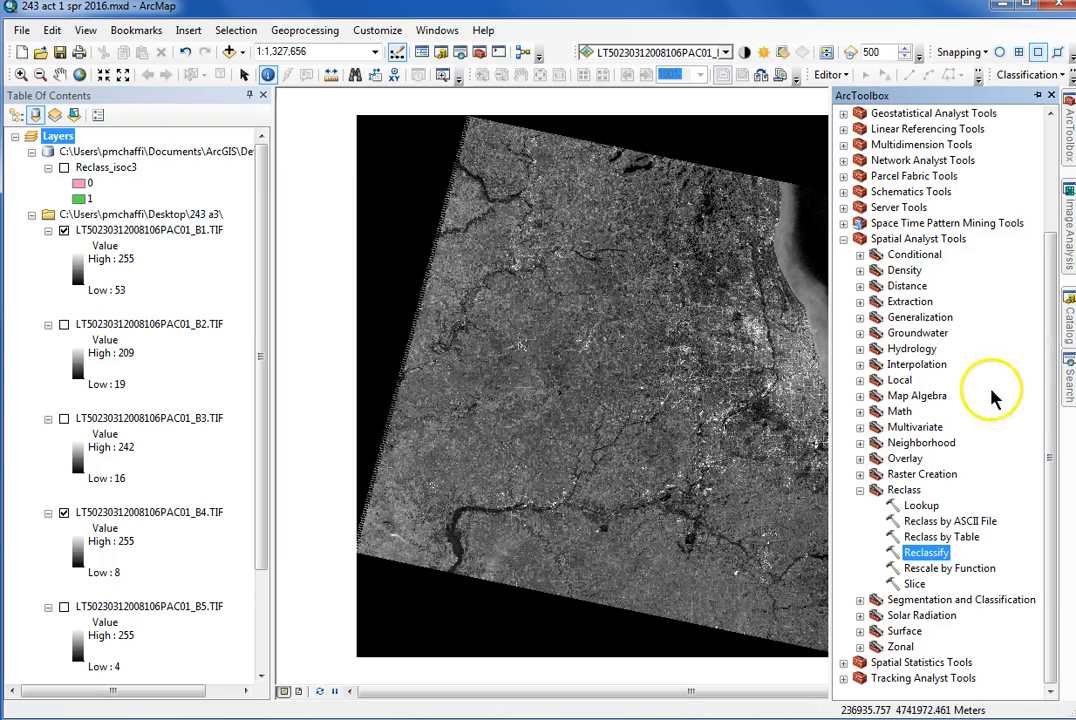
click(861, 396)
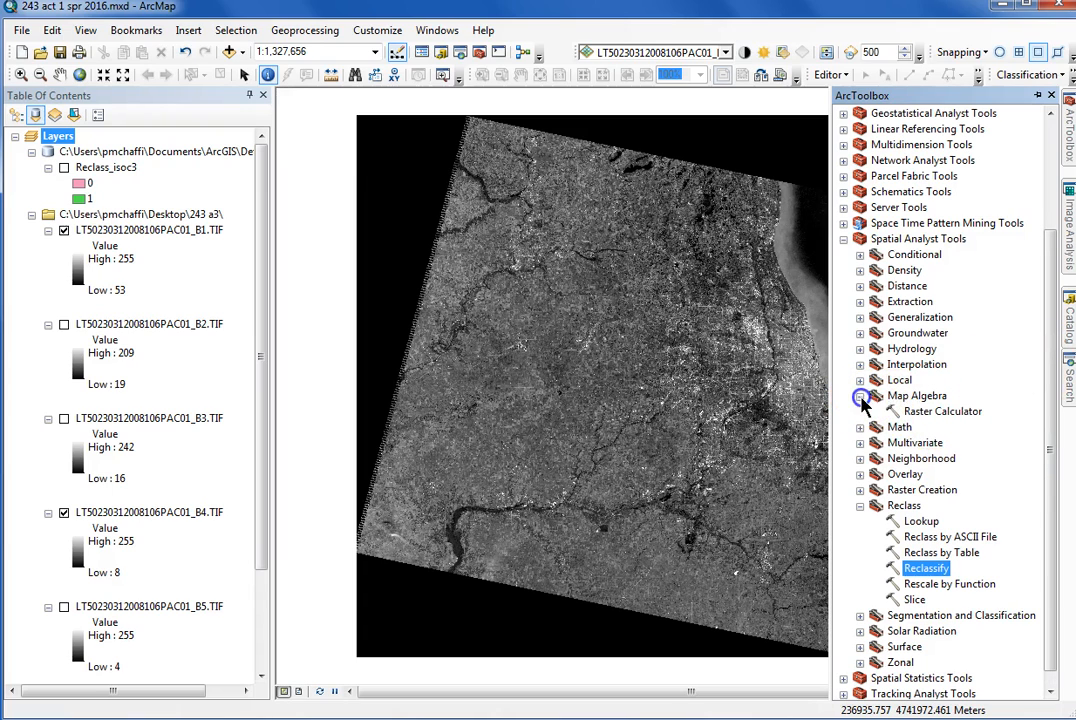
click(943, 413)
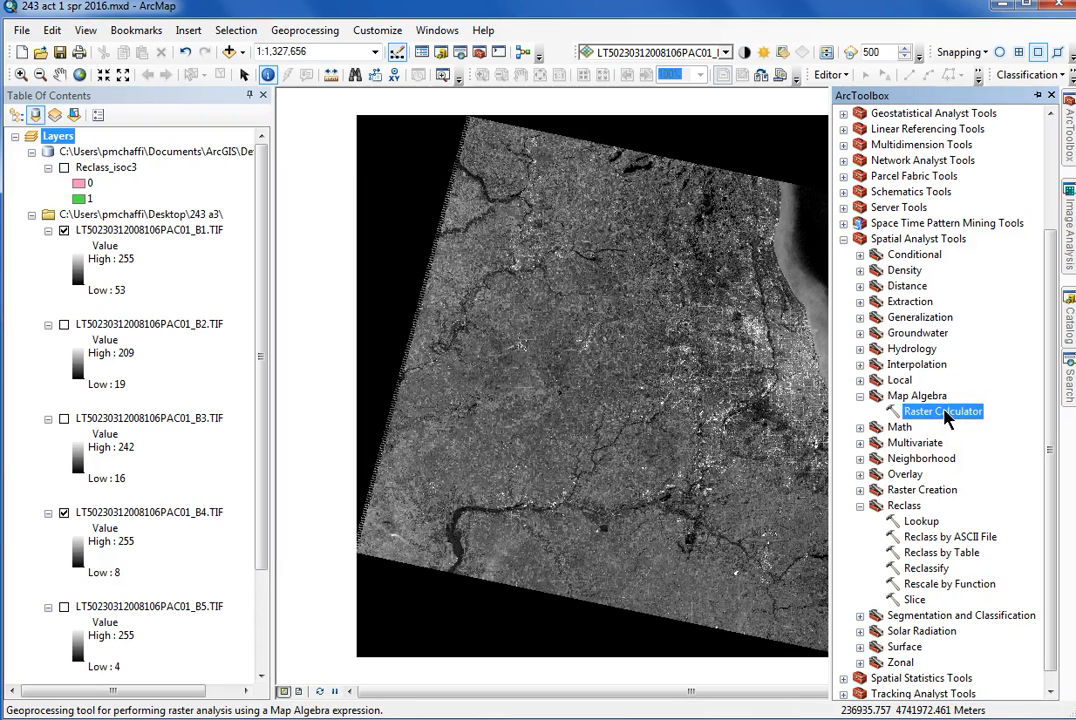
double_click(946, 415)
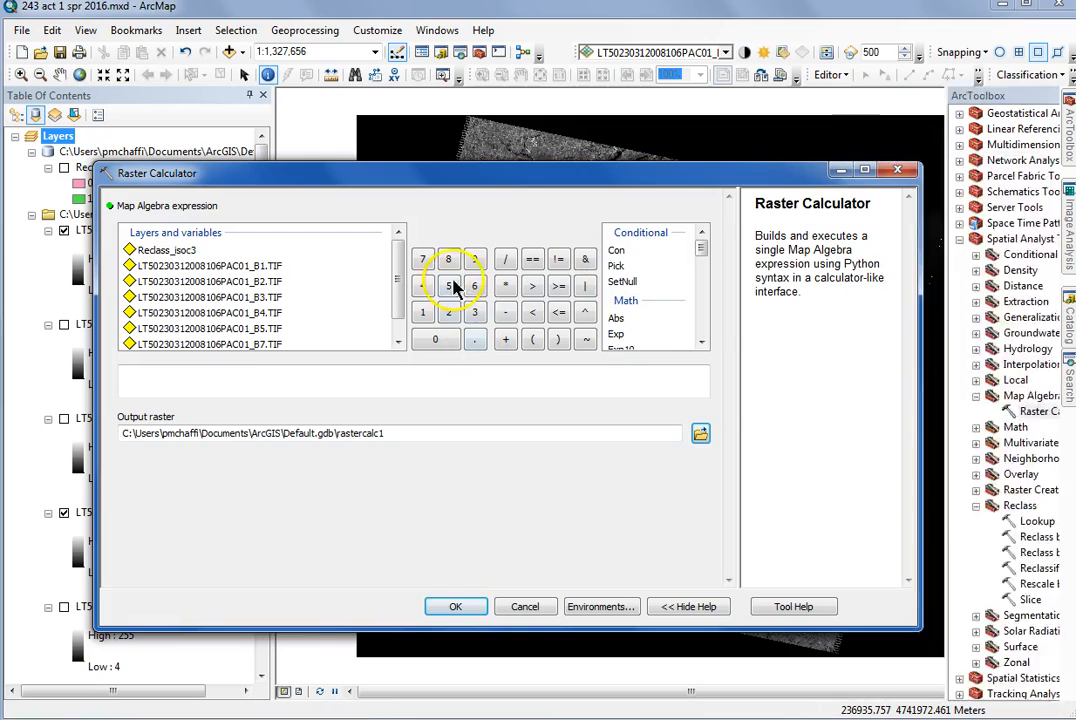
drag(507, 176, 530, 157)
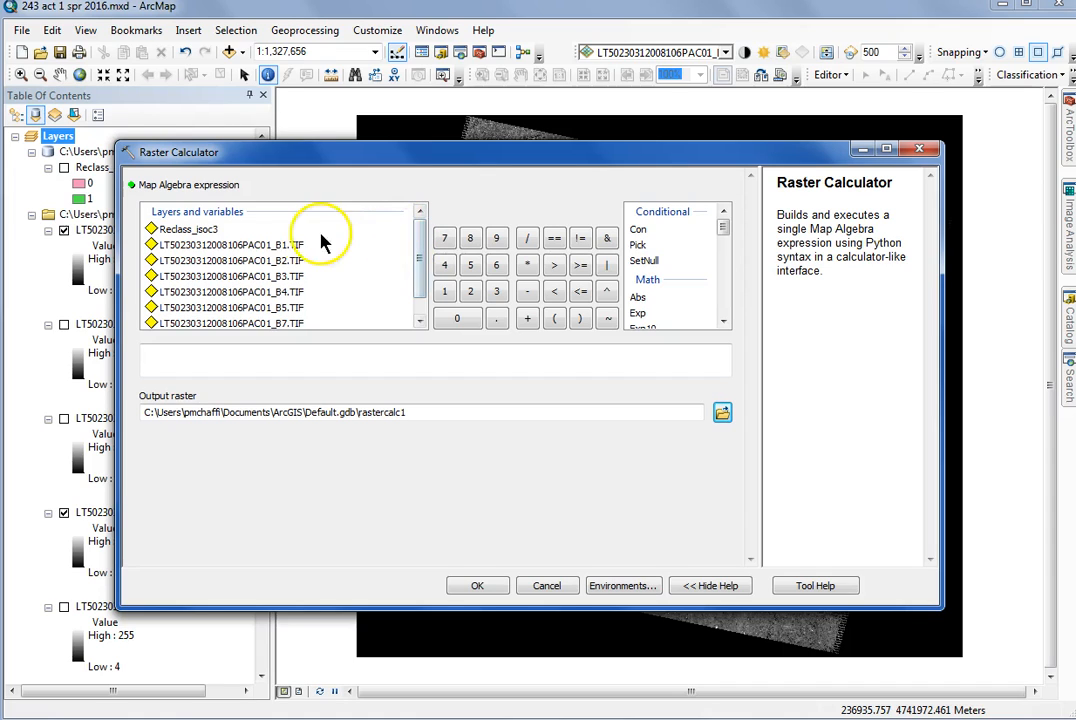
double_click(228, 245)
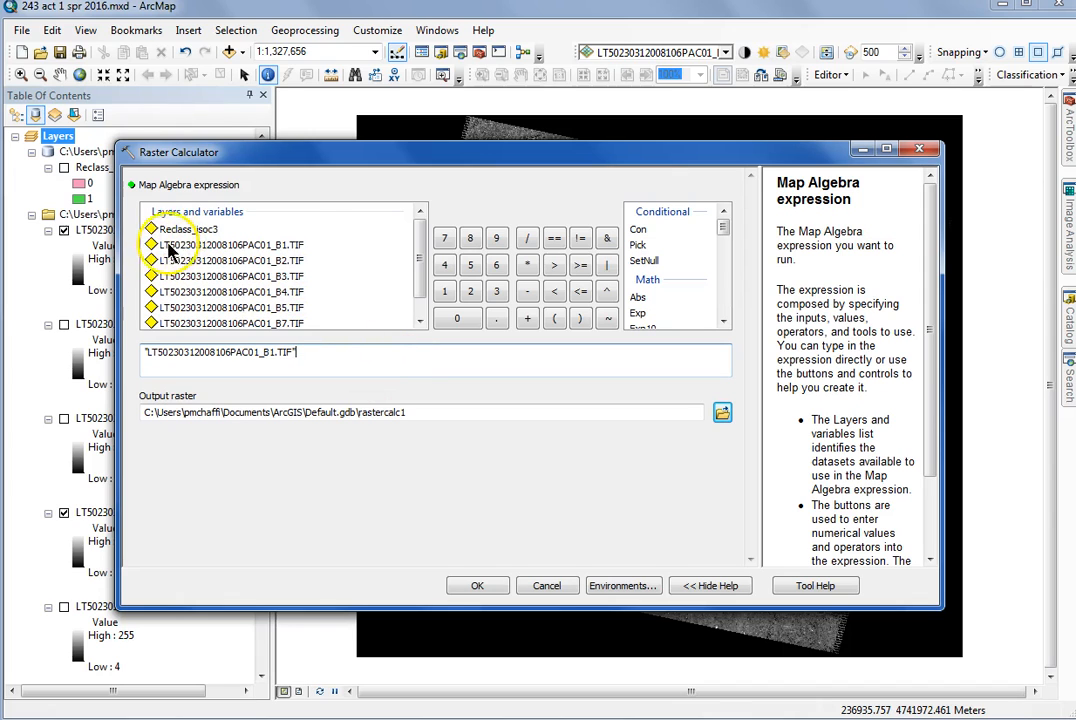
click(528, 264)
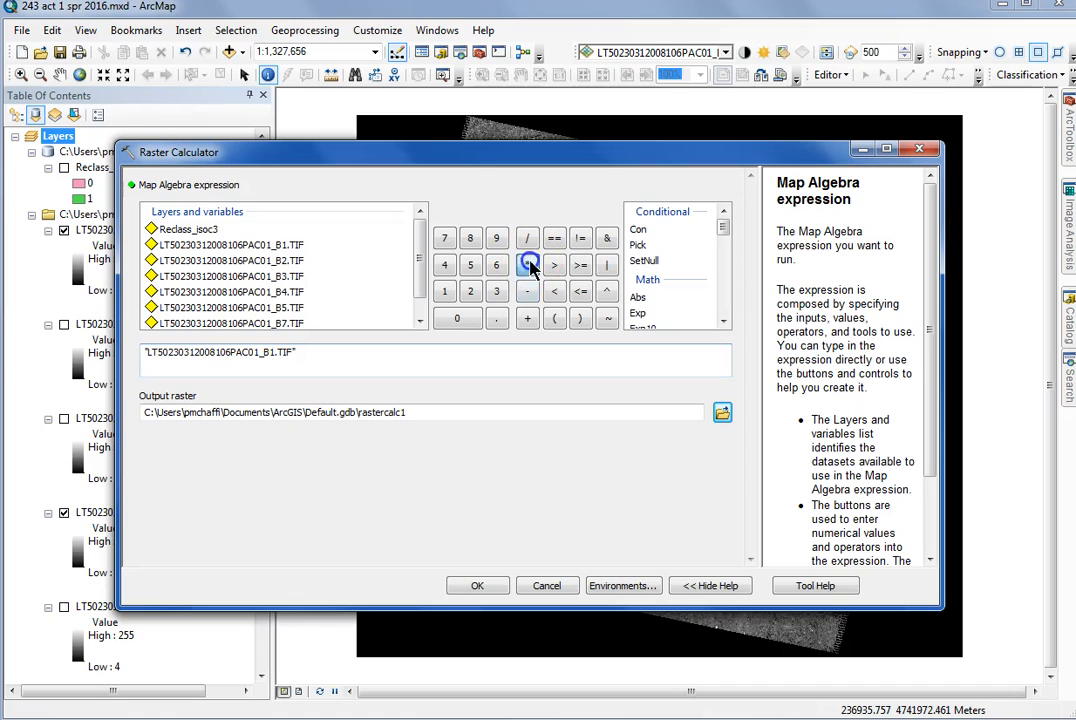
double_click(168, 231)
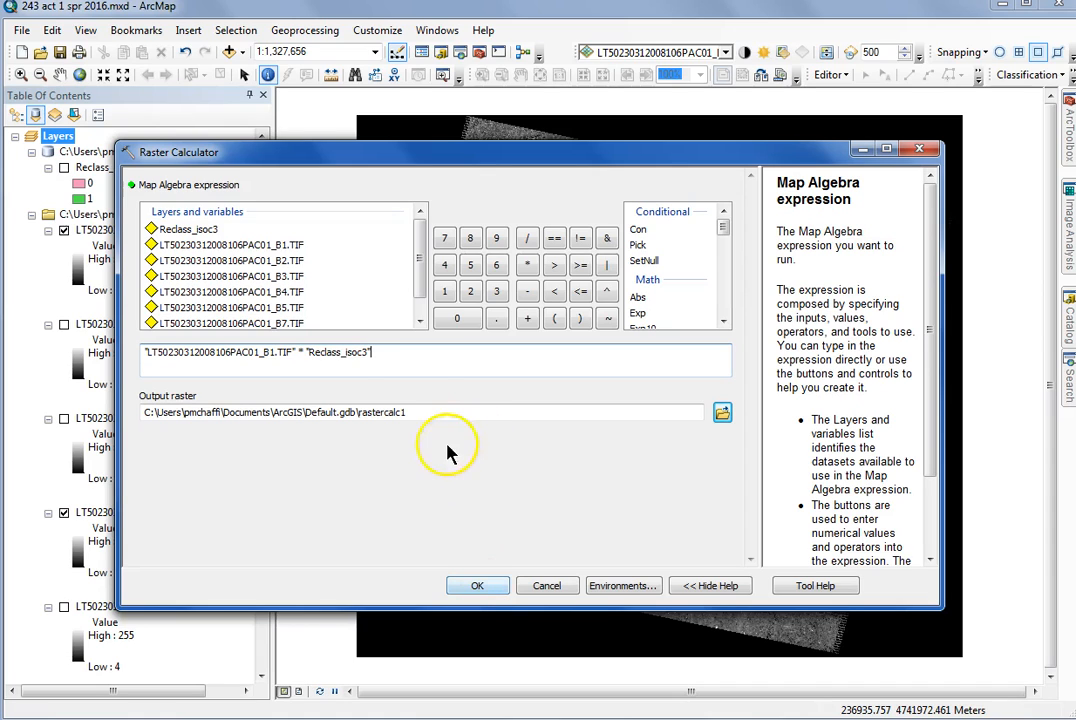
Name the output raster b1mask in Default.gdb and run the calculation
click(413, 412)
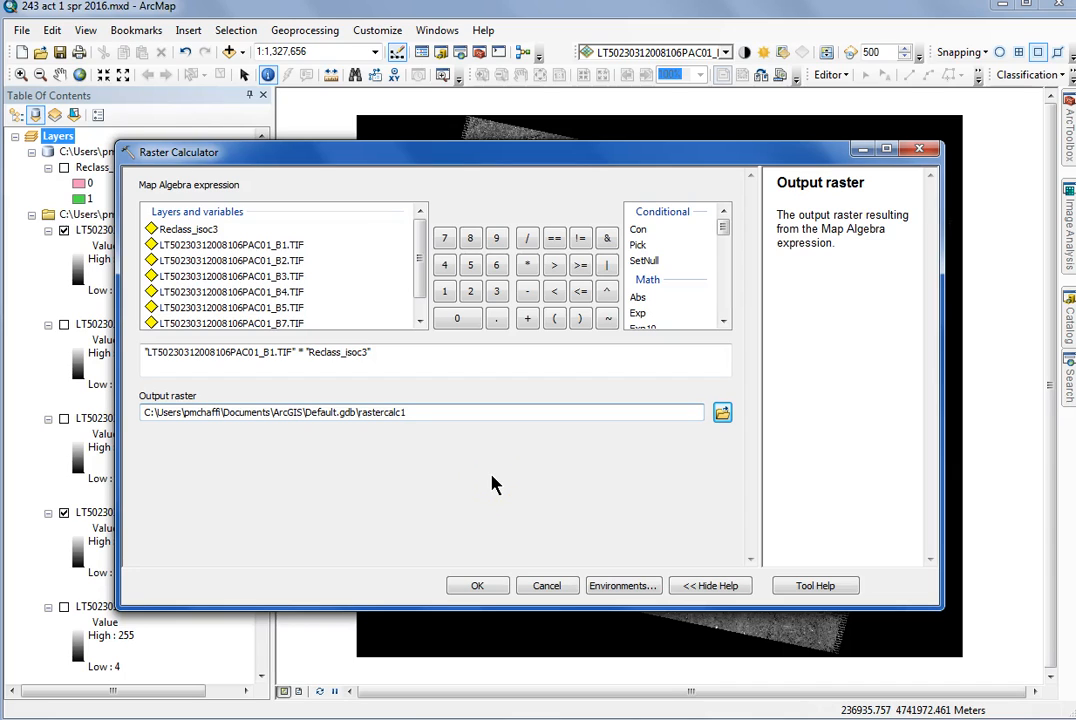
key(BackSpace)
key(BackSpace)
key(BackSpace)
key(BackSpace)
key(BackSpace)
key(BackSpace)
key(BackSpace)
key(BackSpace)
key(BackSpace)
key(BackSpace)
key(BackSpace)
text(b1mask)
click(492, 590)
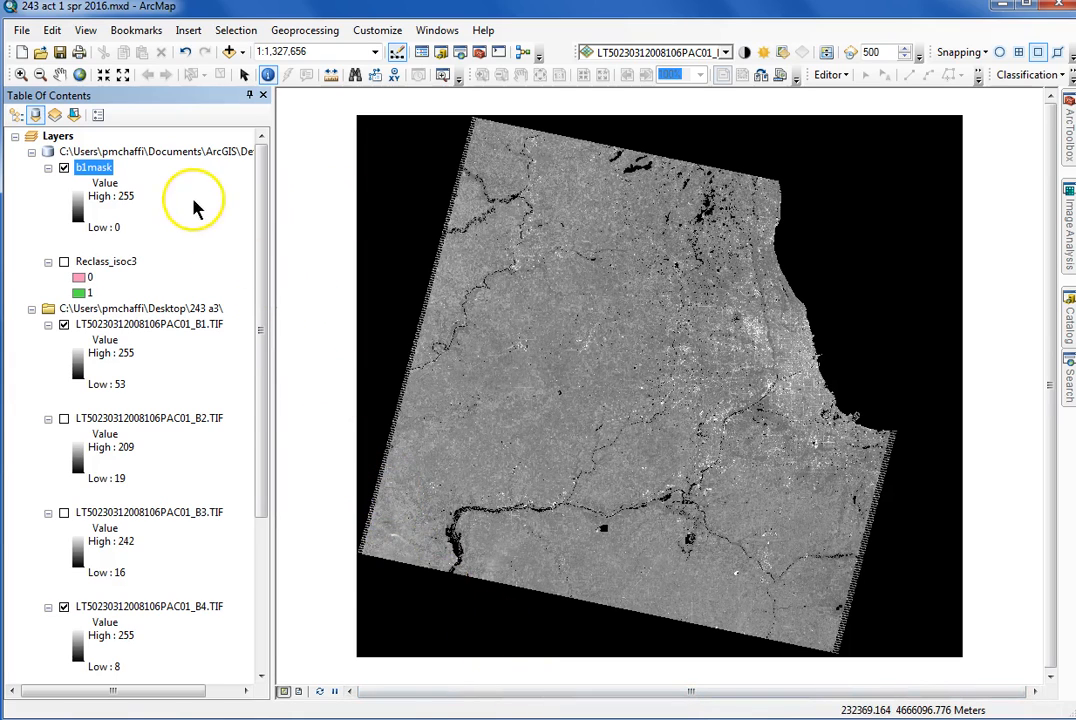
Toggle the b1mask layer off and on to compare it with the original band 1 image
click(63, 170)
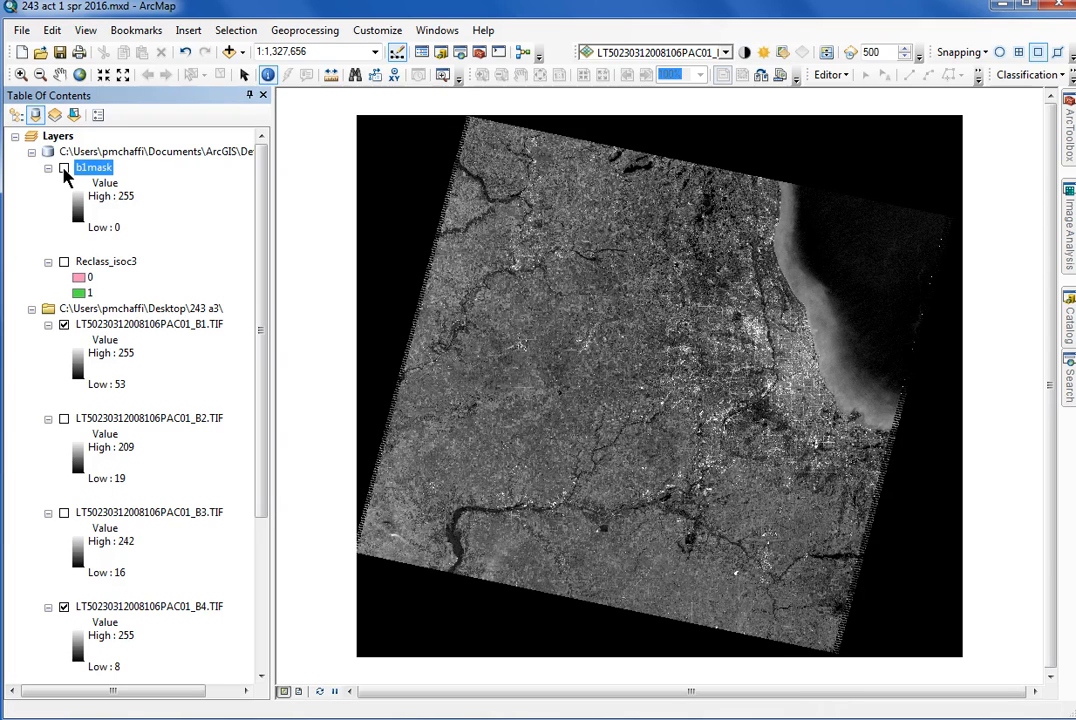
click(64, 169)
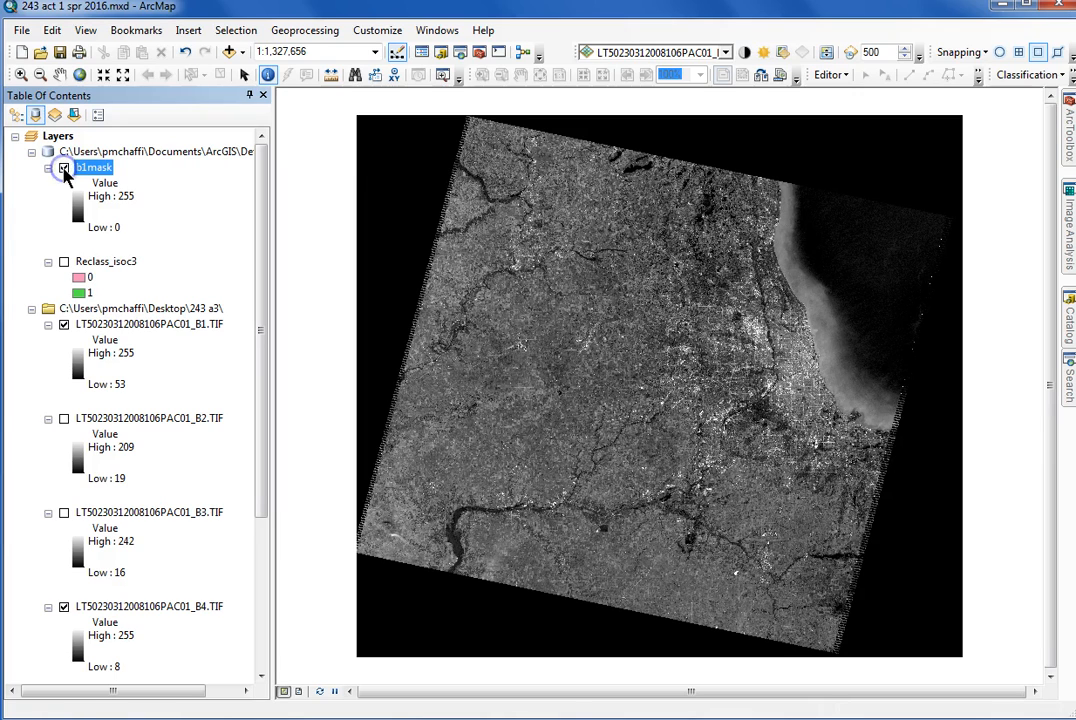